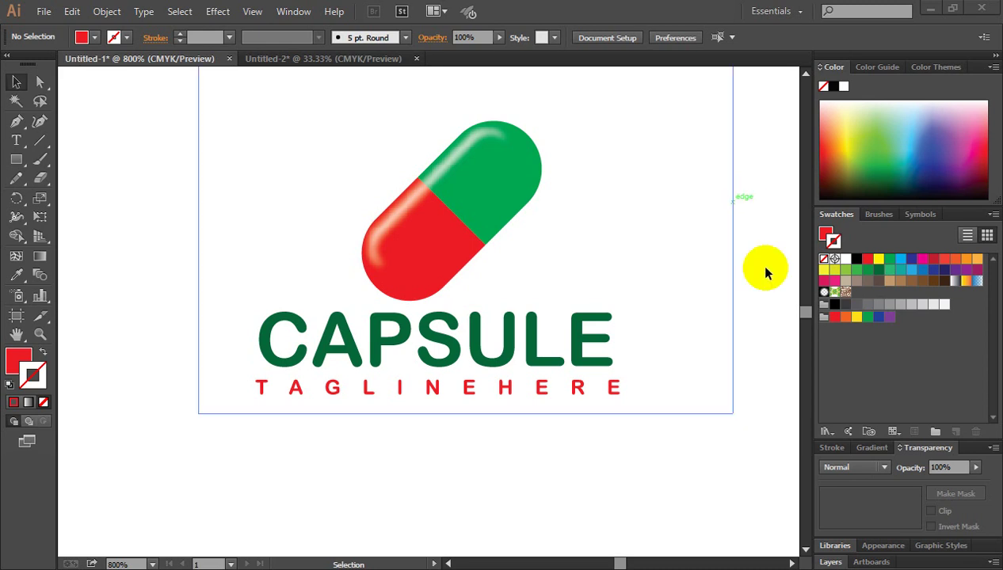
Step: Marquee-select the capsule, CAPSULE wordmark and tagline together
click(403, 260)
click(473, 210)
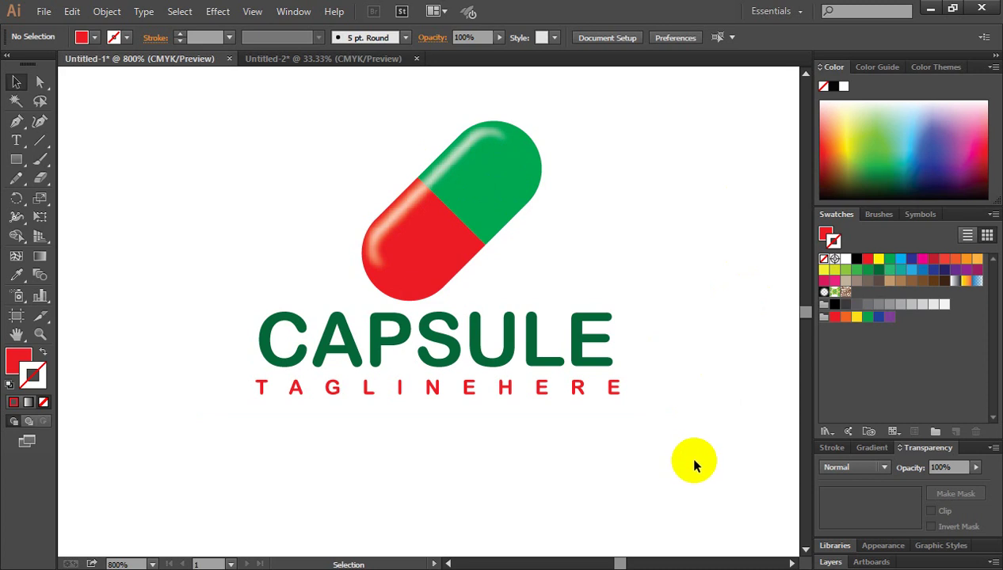
drag(700, 461, 215, 108)
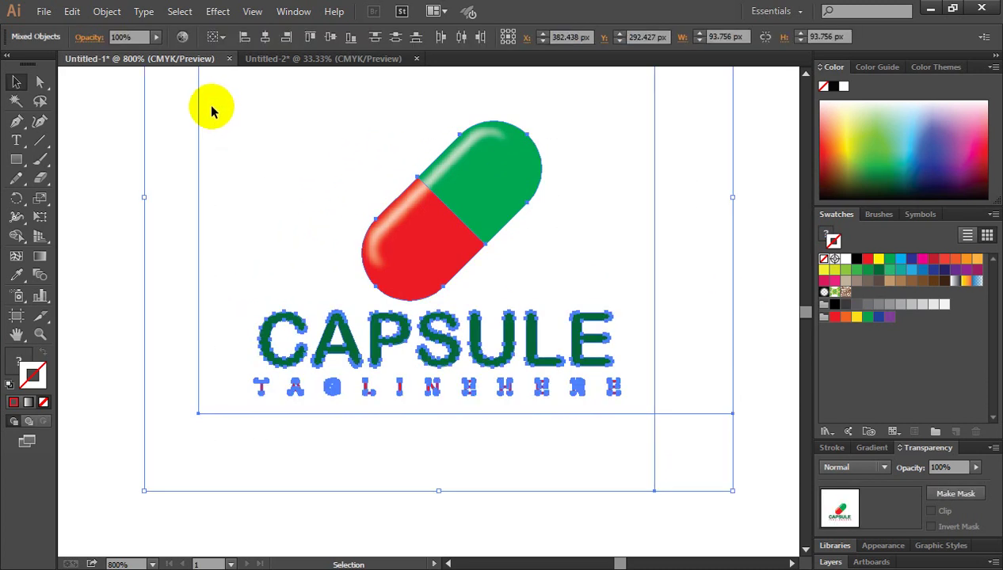
Step: Delete the selected logo and draw a red rectangle in the middle of the canvas
key(Delete)
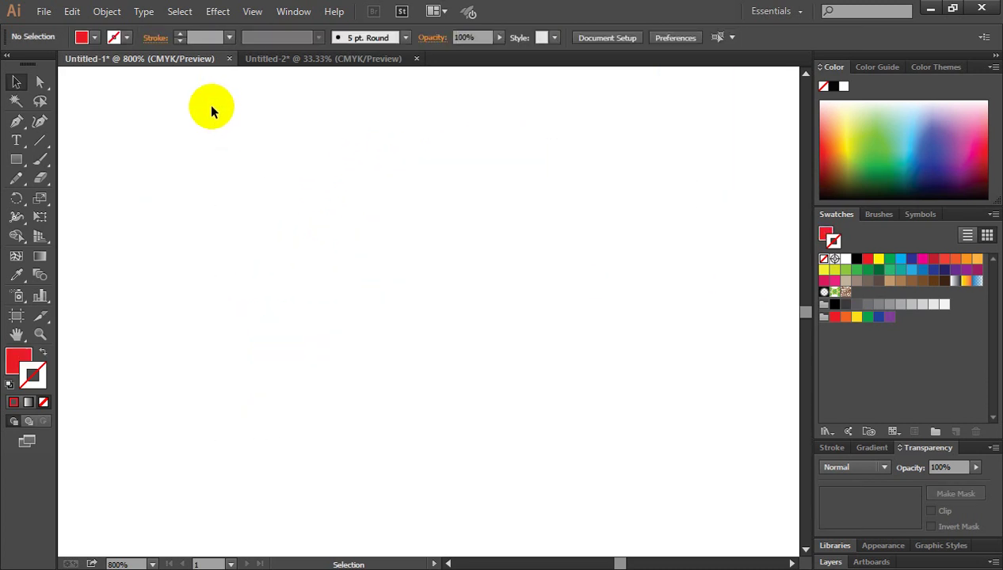
click(13, 162)
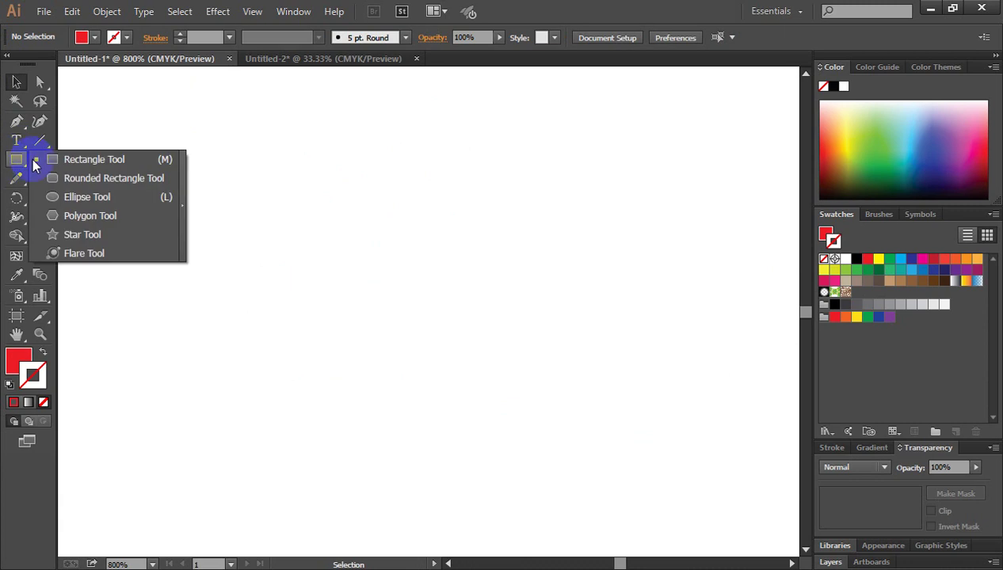
drag(6, 161, 84, 164)
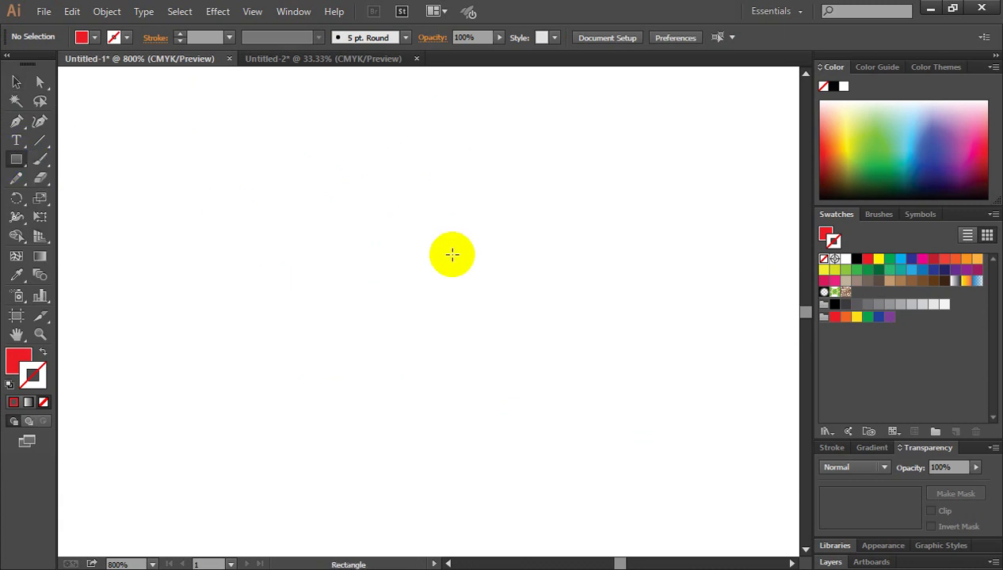
drag(341, 220, 473, 285)
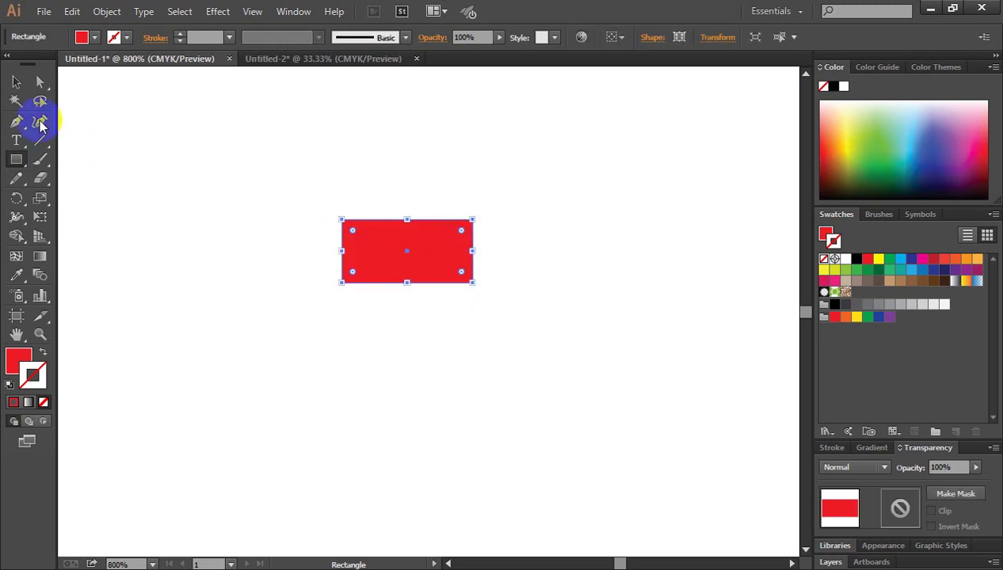
click(17, 82)
Step: Drag a live-corner widget inward to round the rectangle's corners fully into a pill
click(485, 219)
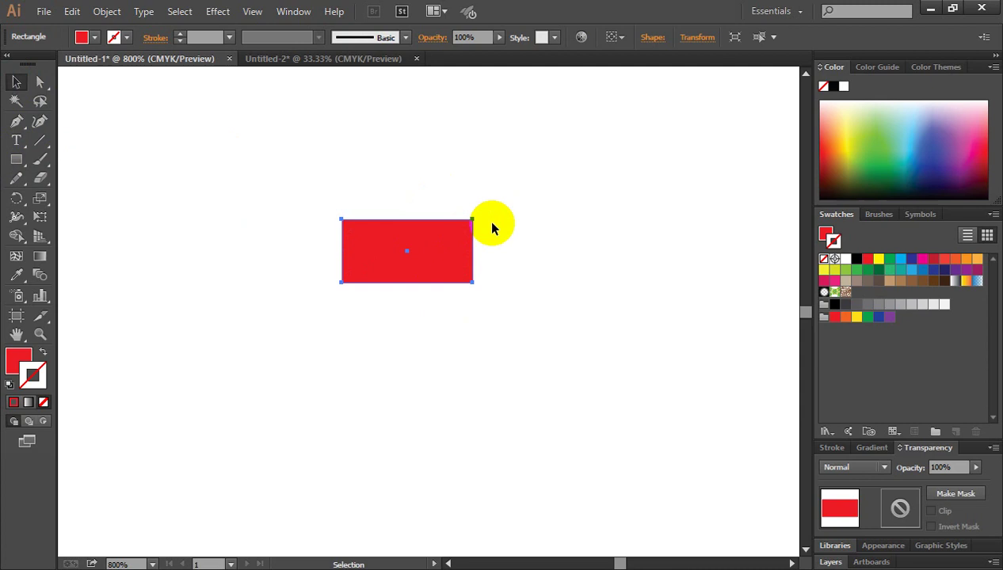
click(425, 261)
click(351, 232)
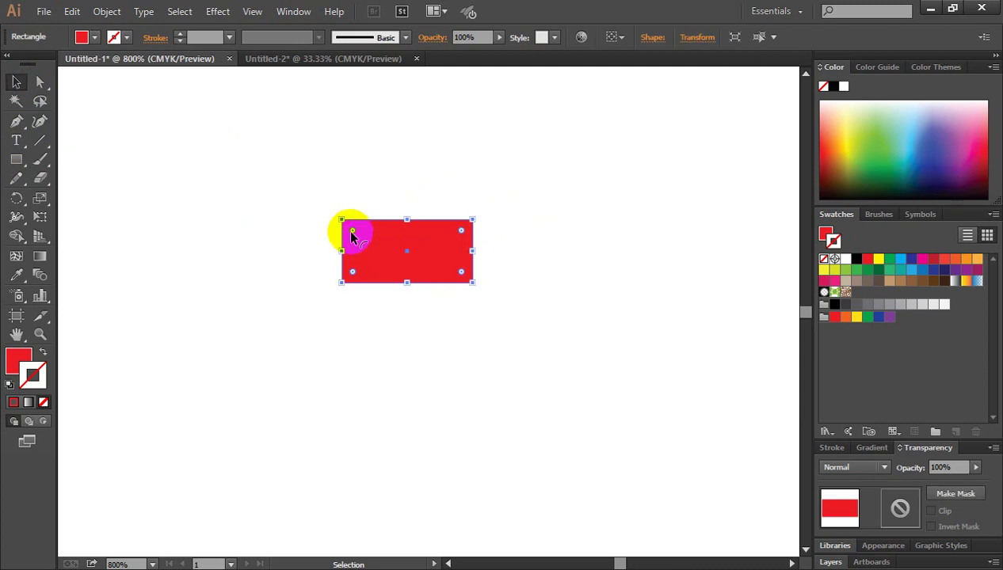
click(461, 231)
click(460, 270)
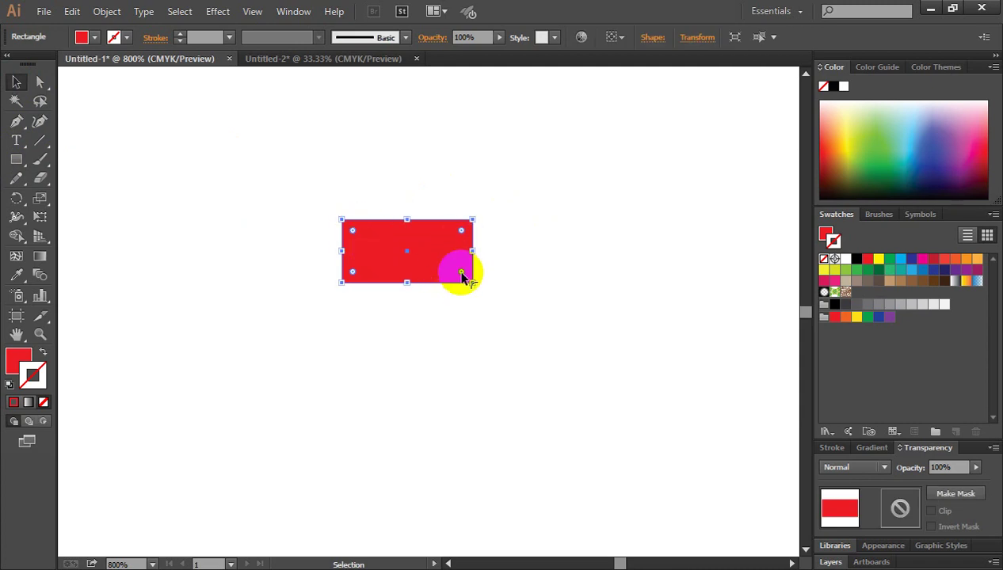
click(351, 232)
click(352, 270)
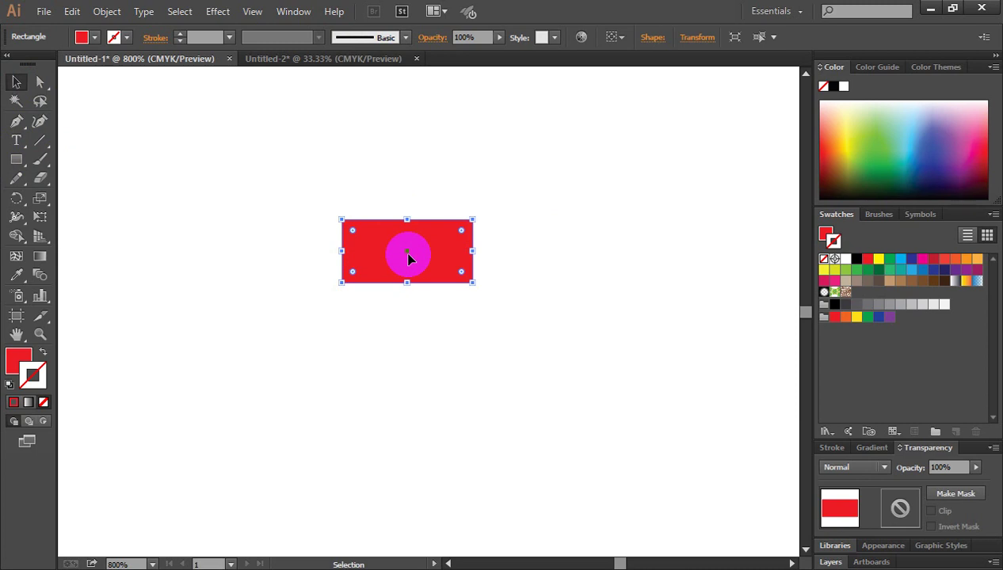
click(352, 231)
click(461, 230)
click(462, 255)
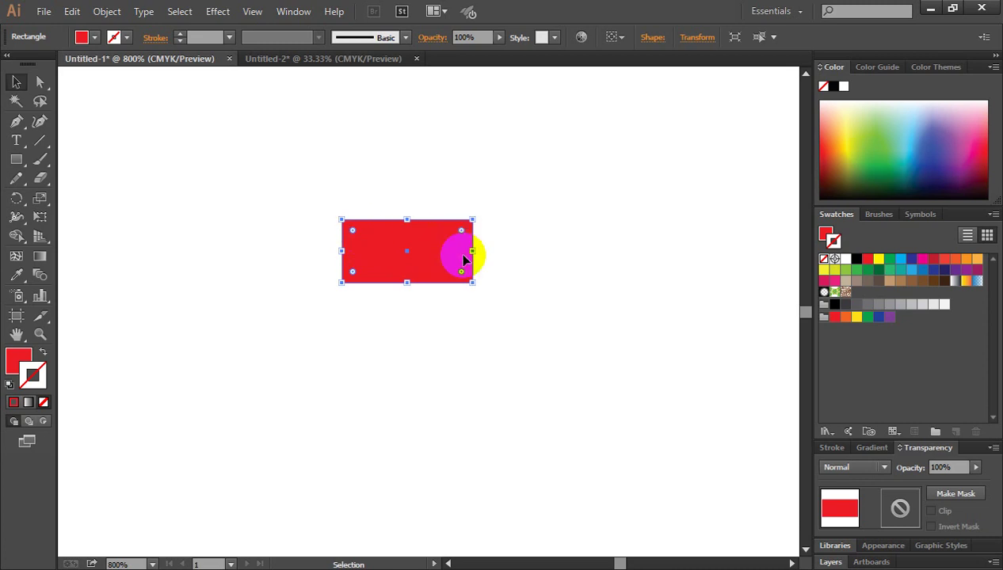
click(352, 232)
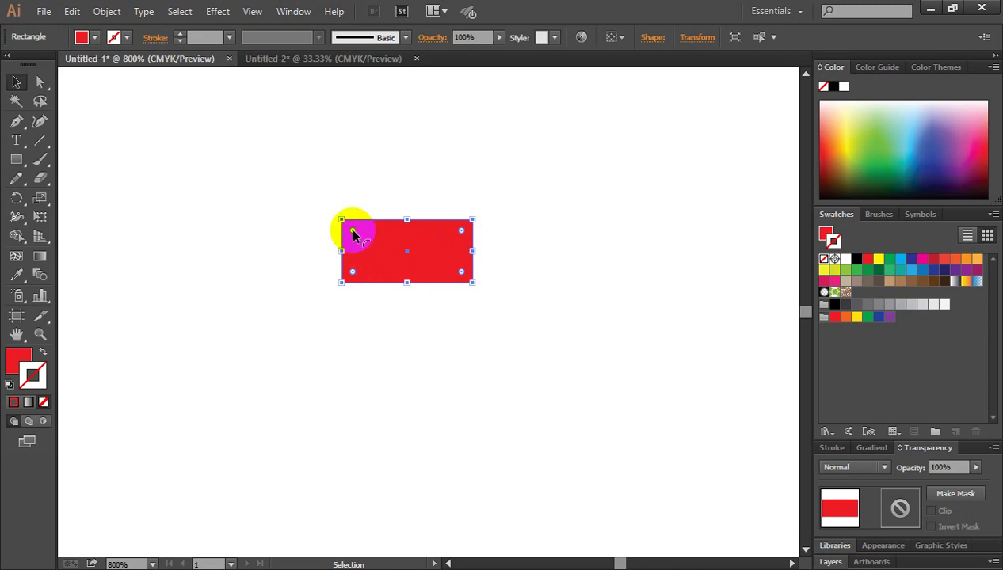
drag(352, 232, 377, 255)
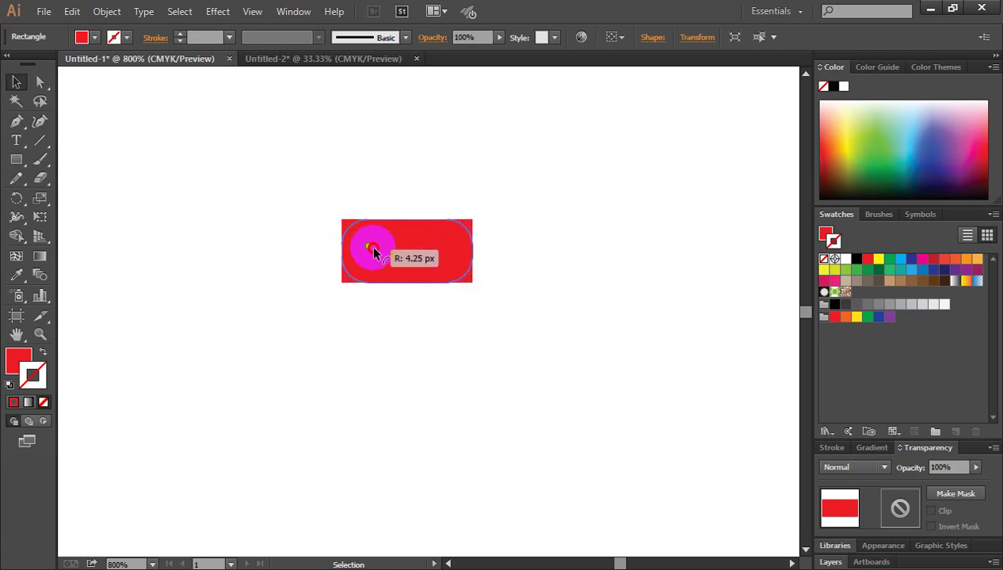
Step: Zoom in on the pill shape and select it
click(498, 330)
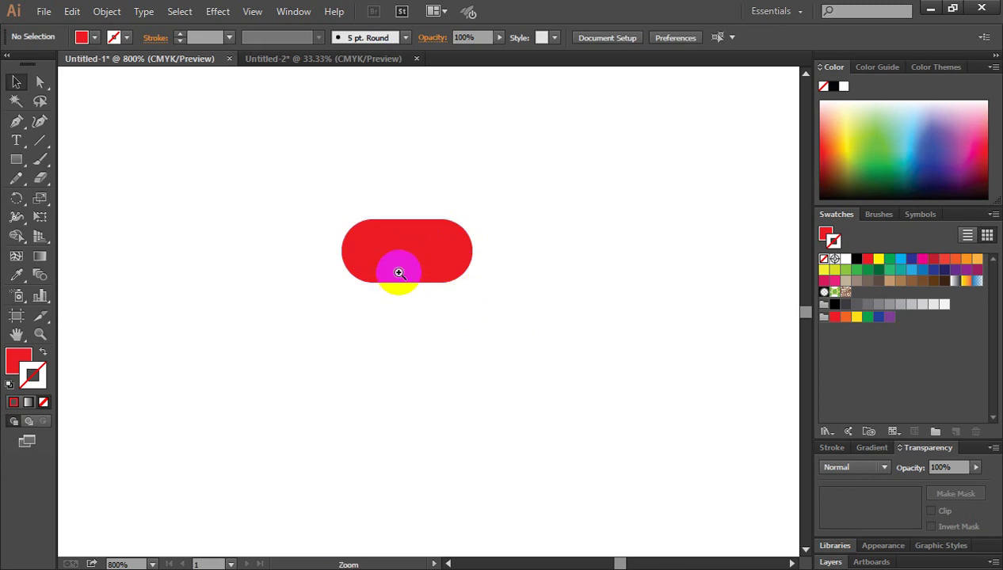
ctrl+click(400, 272)
ctrl+click(408, 298)
click(485, 287)
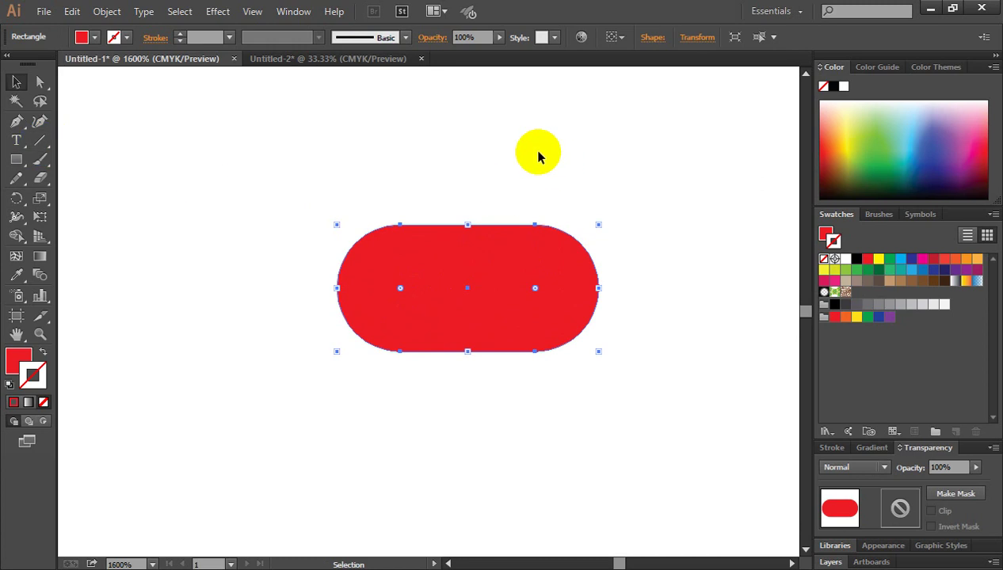
Step: Draw a vertical line through the pill's middle and select both pill and line
drag(40, 138, 130, 149)
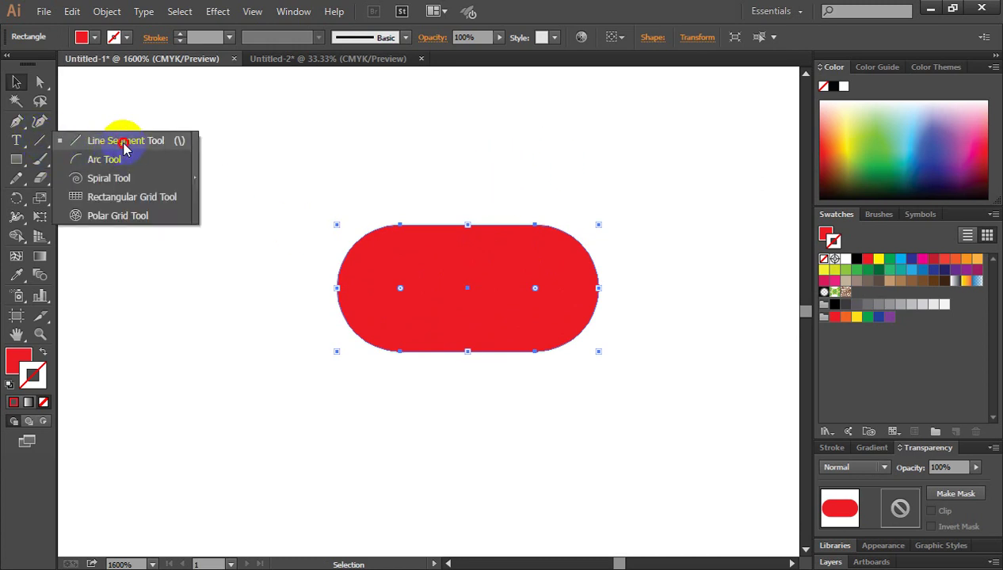
drag(124, 145, 125, 143)
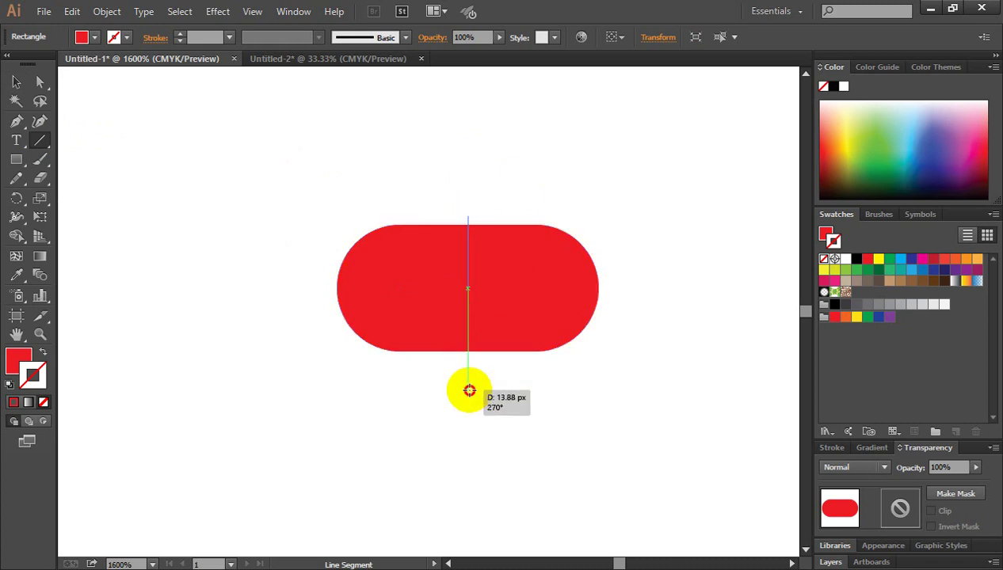
drag(467, 216, 467, 389)
key(v)
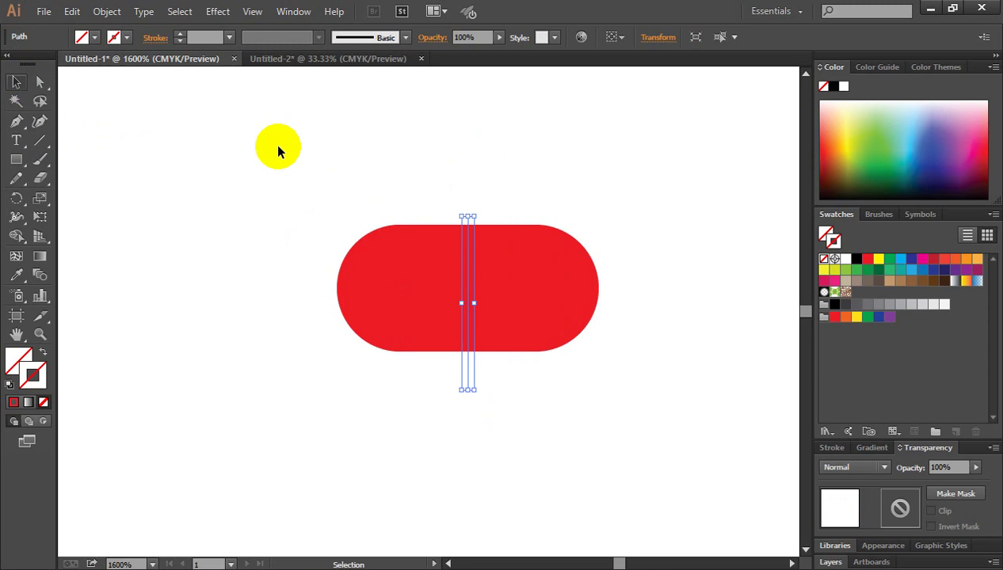
click(321, 163)
drag(339, 152, 626, 351)
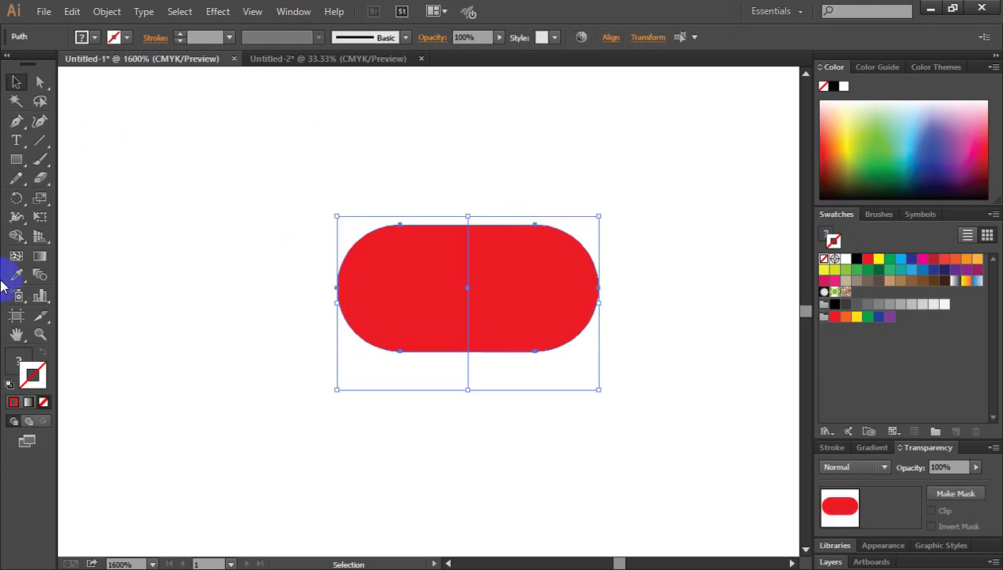
Step: Fill the pill's right half green with the Shape Builder
click(16, 236)
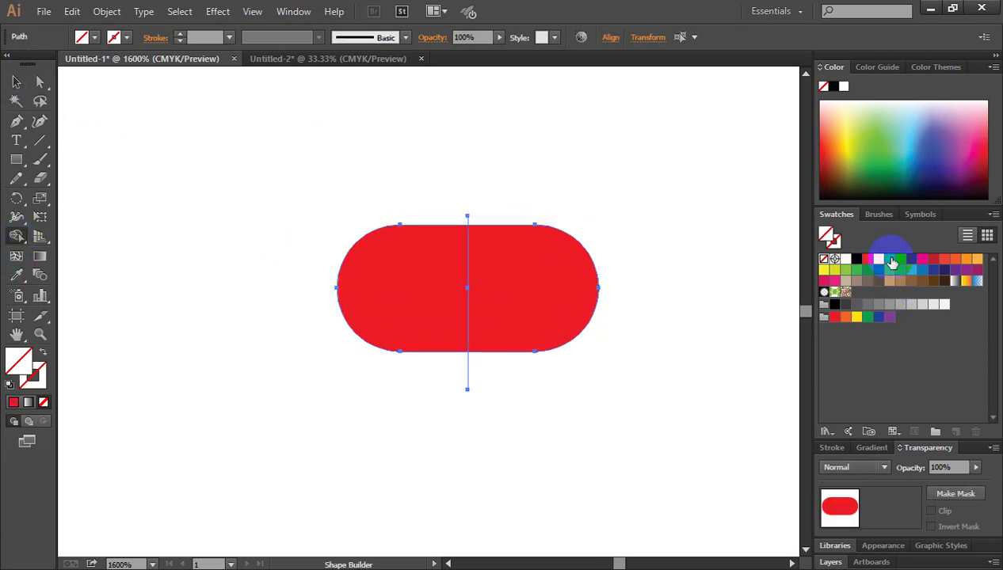
click(890, 261)
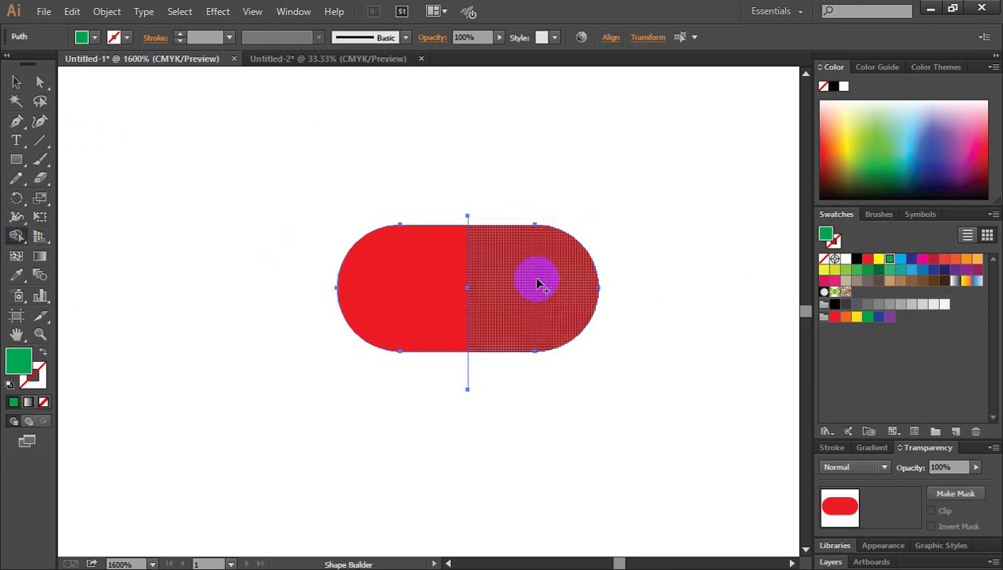
click(537, 284)
click(16, 81)
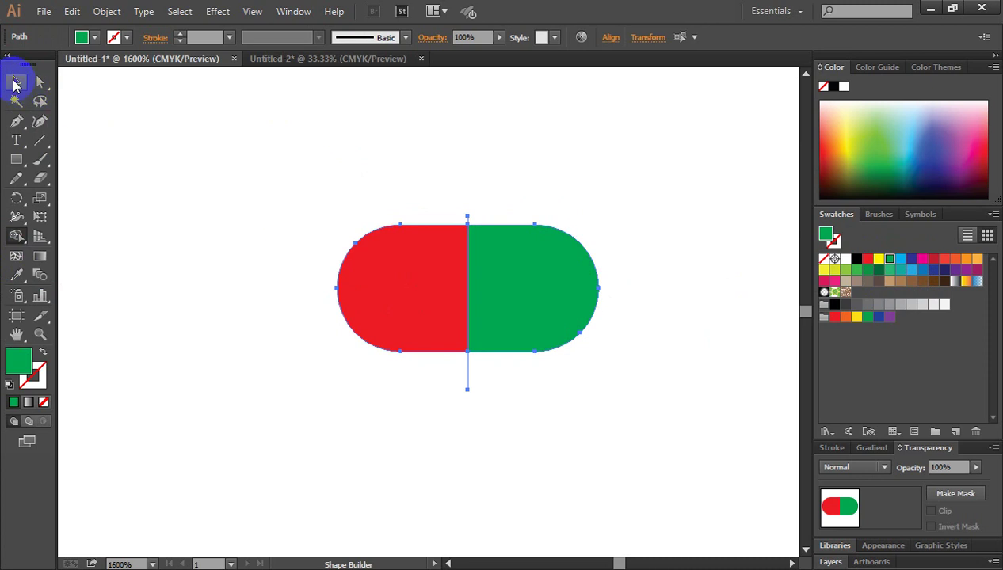
Step: Delete the leftover line pieces above and below the pill
click(468, 134)
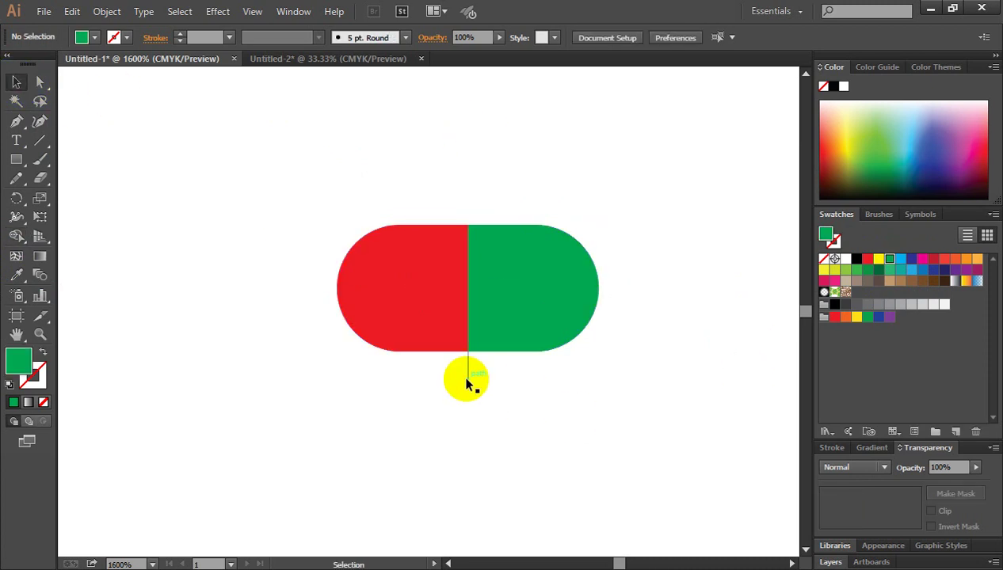
click(468, 384)
key(Delete)
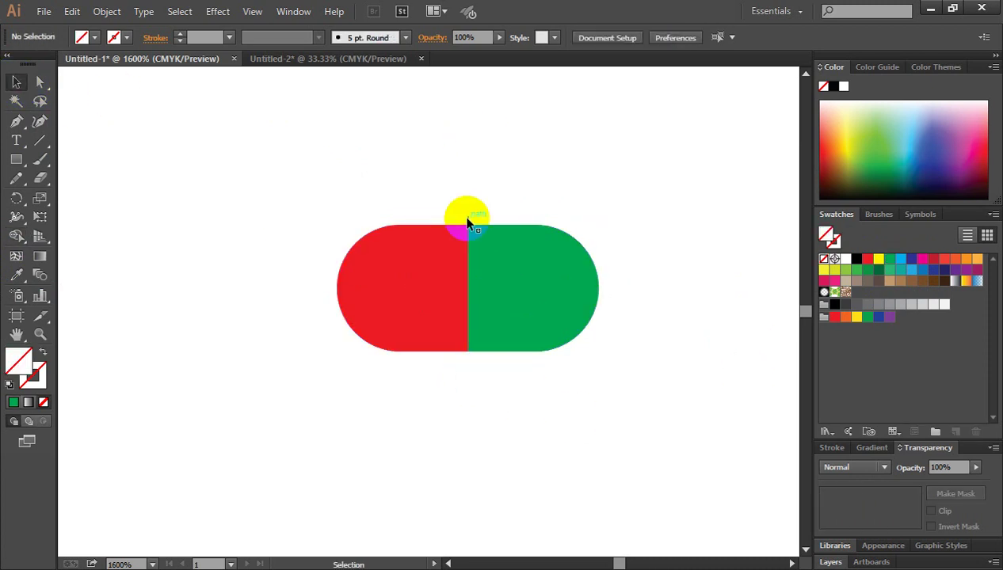
click(468, 222)
key(Delete)
Step: Scroll the view and open the Rectangle tool's shape flyout
scroll(600, 394, down, 1)
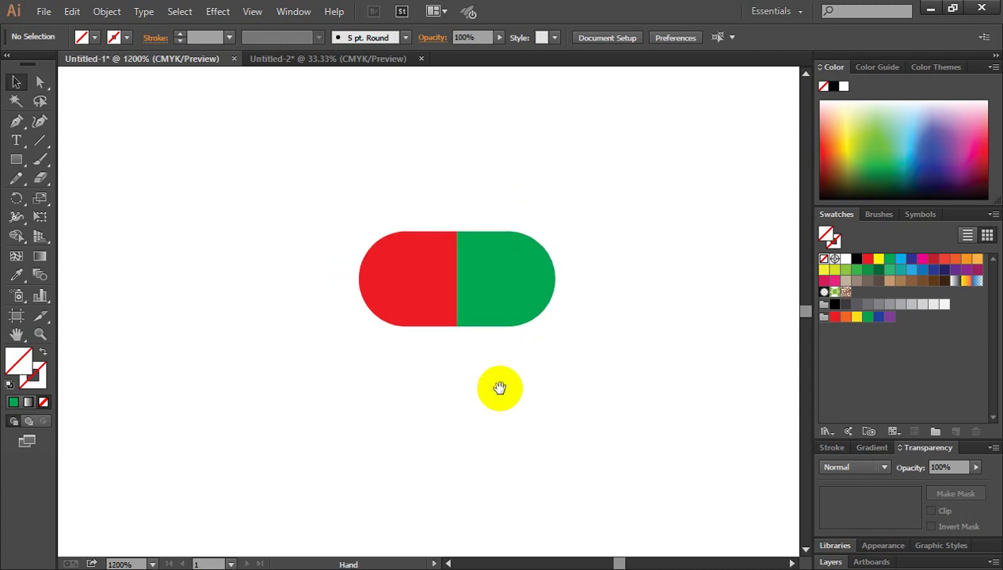
scroll(499, 389, down, 1)
scroll(458, 273, up, 1)
scroll(461, 234, down, 2)
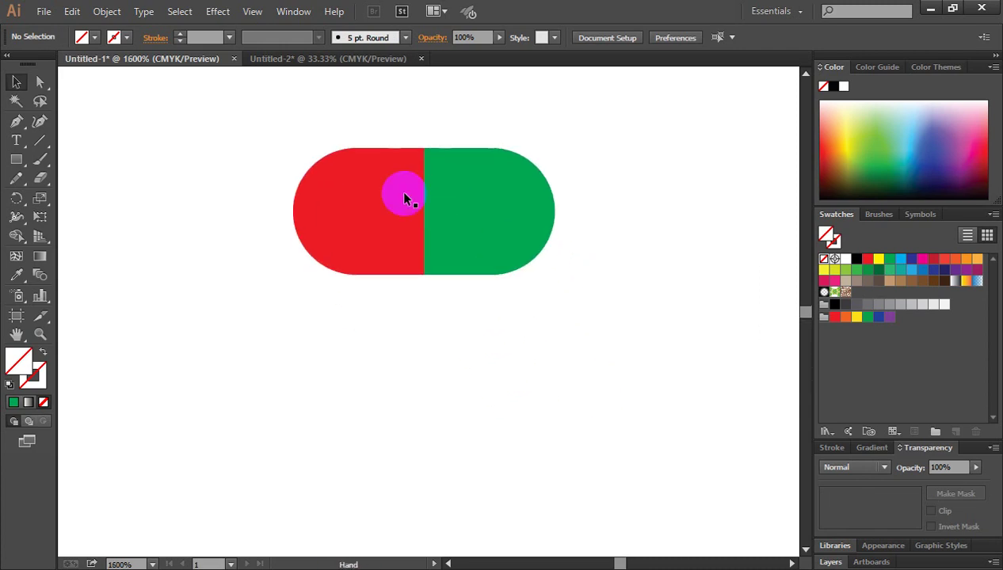
scroll(473, 358, up, 1)
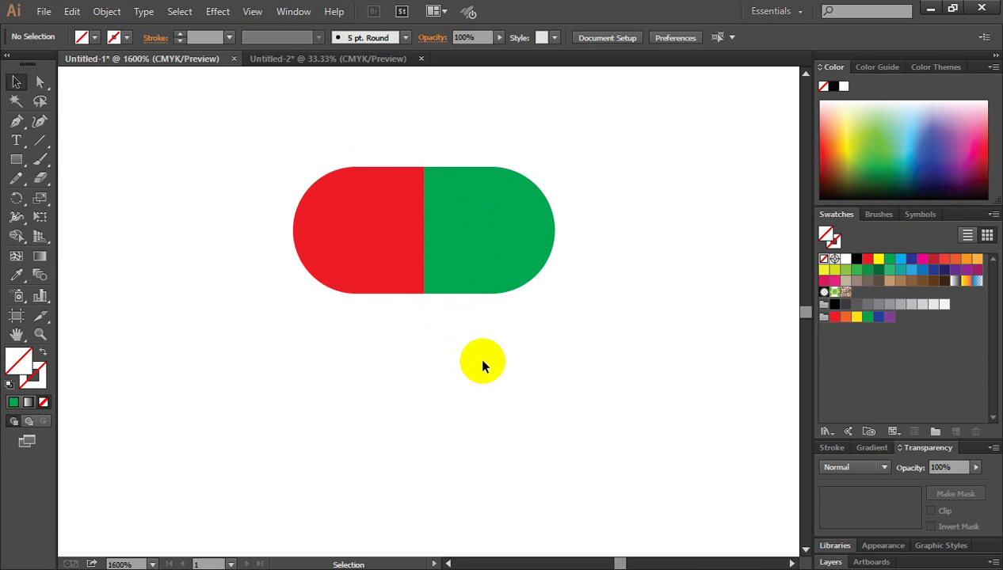
scroll(465, 351, down, 1)
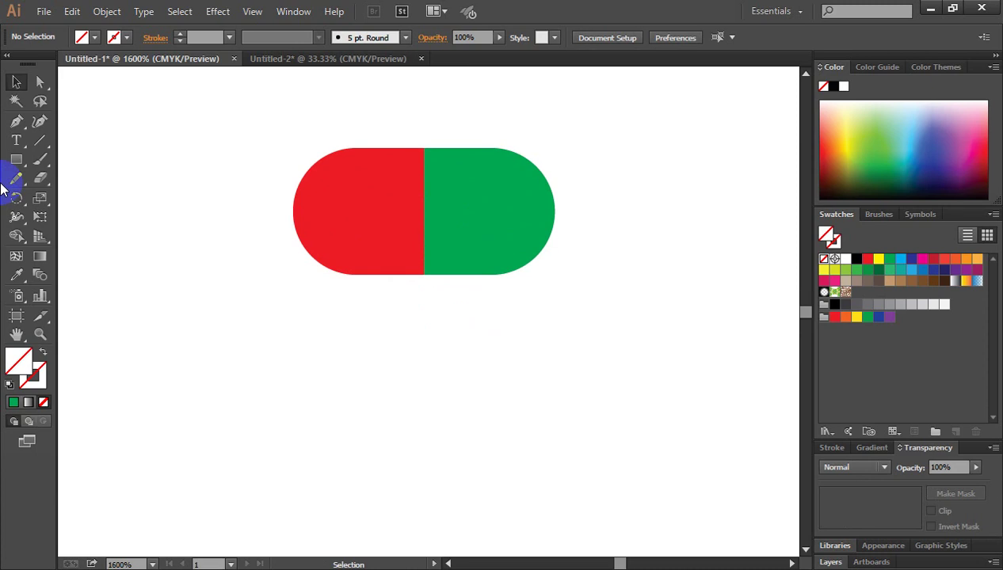
click(8, 162)
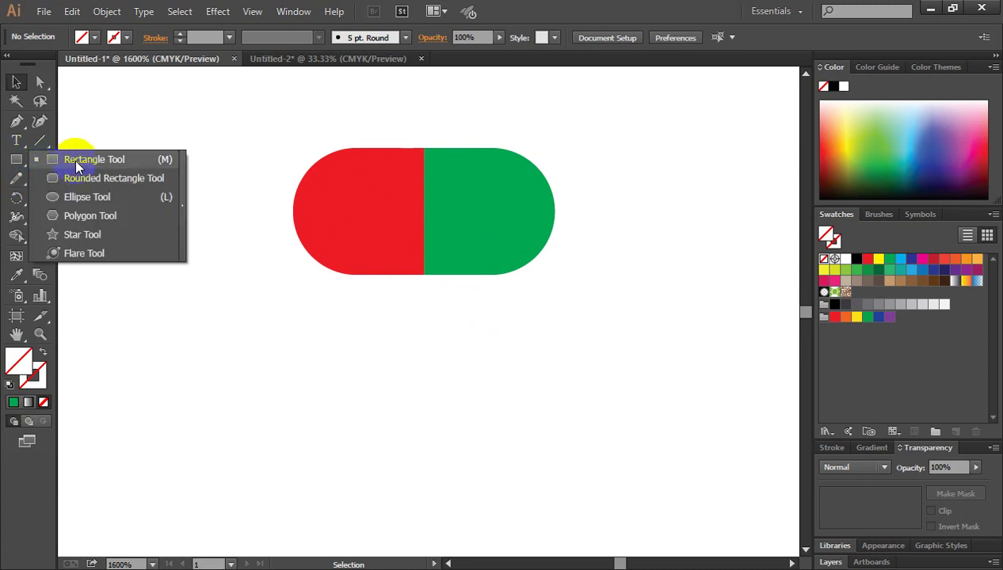
Step: Draw a rectangle below the split pill, fill it red and round its corners fully
click(87, 160)
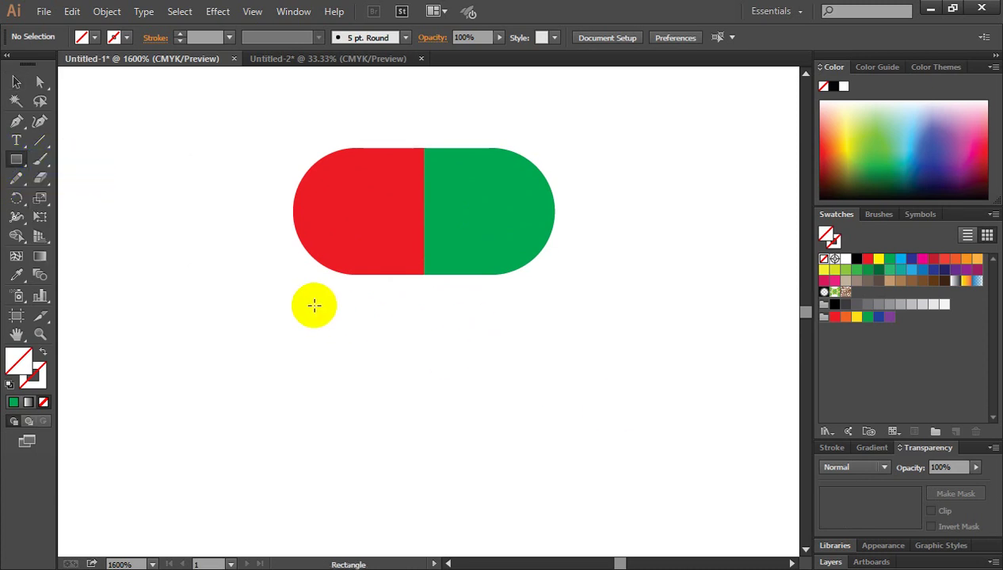
mouse_move(294, 303)
mouse_down()
mouse_move(548, 363)
mouse_move(544, 405)
mouse_up()
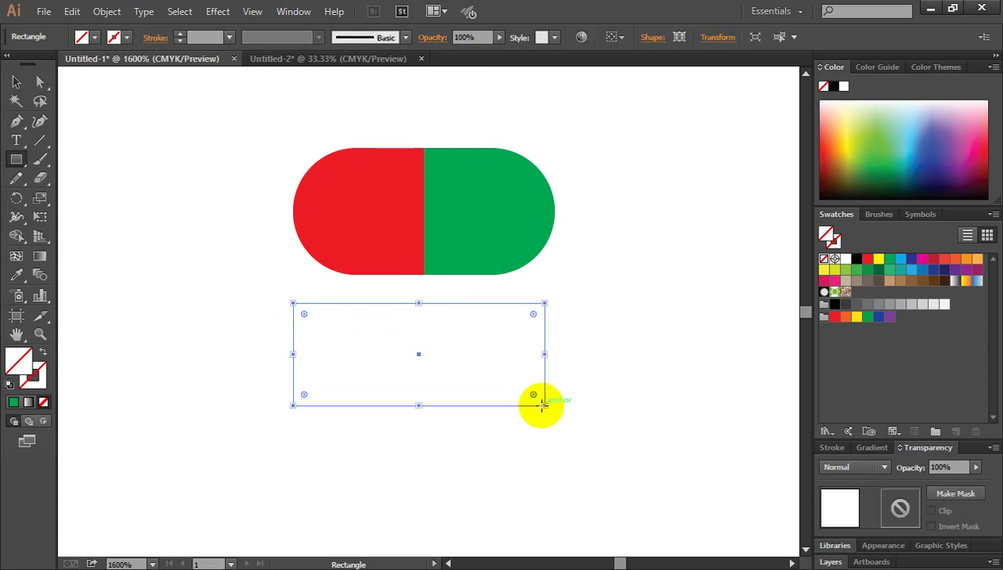
click(15, 82)
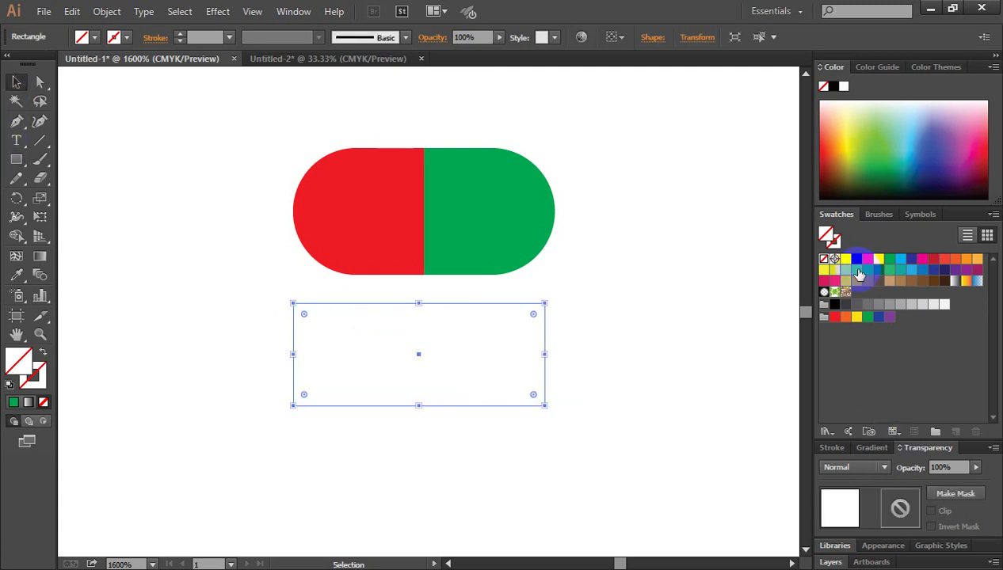
click(867, 260)
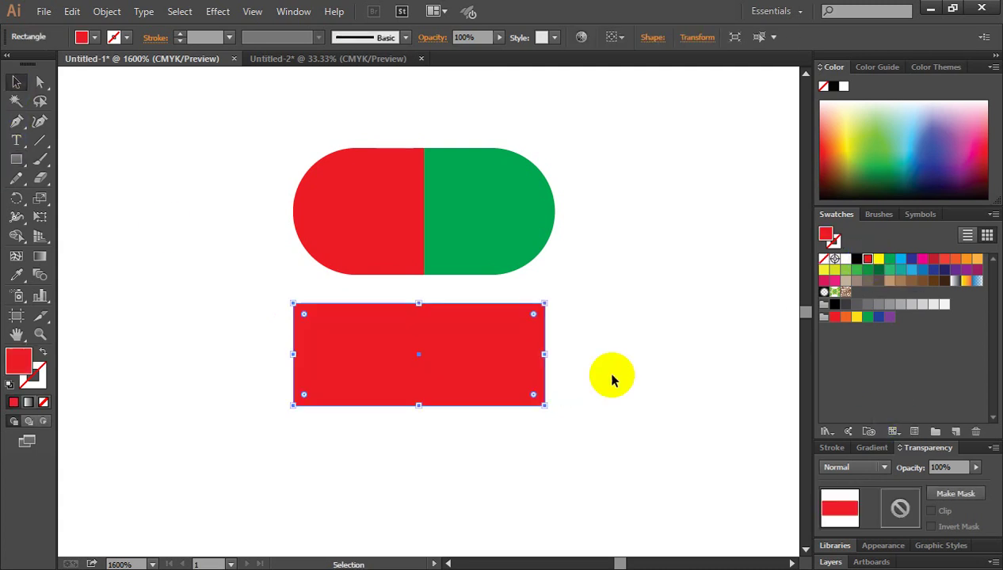
drag(303, 316, 326, 358)
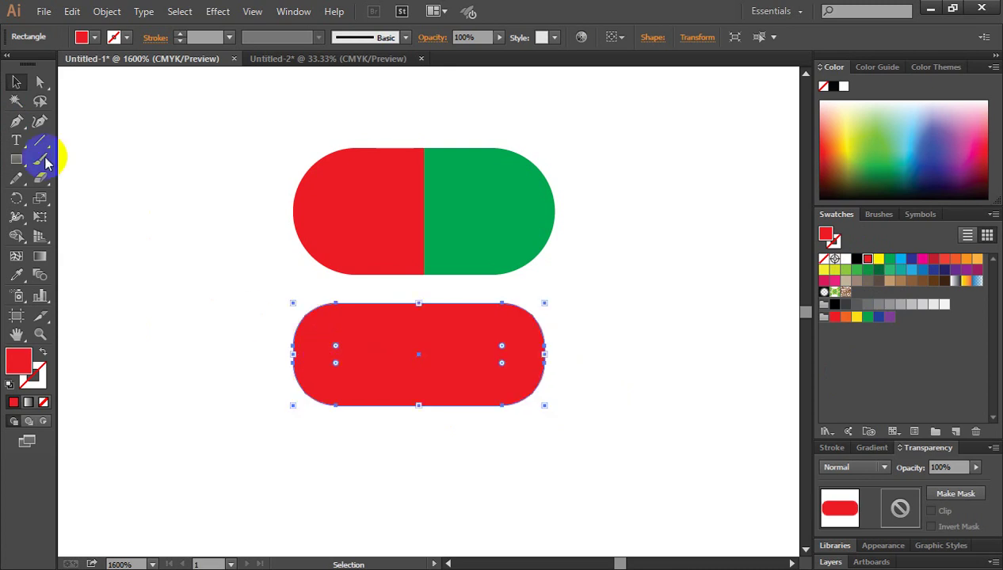
click(655, 383)
click(443, 343)
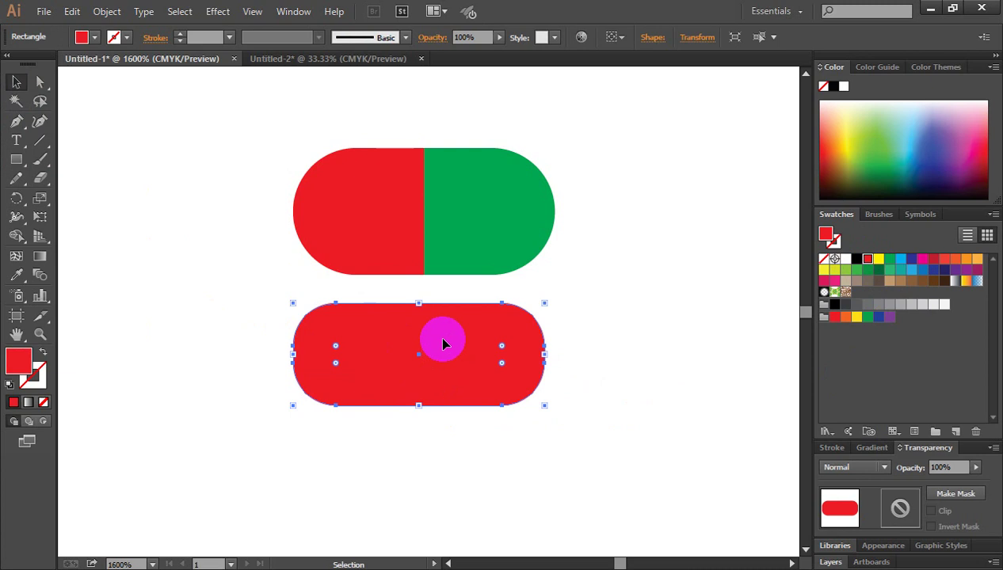
Step: Duplicate the red pill slightly downward and select both overlapping copies
drag(448, 340, 449, 347)
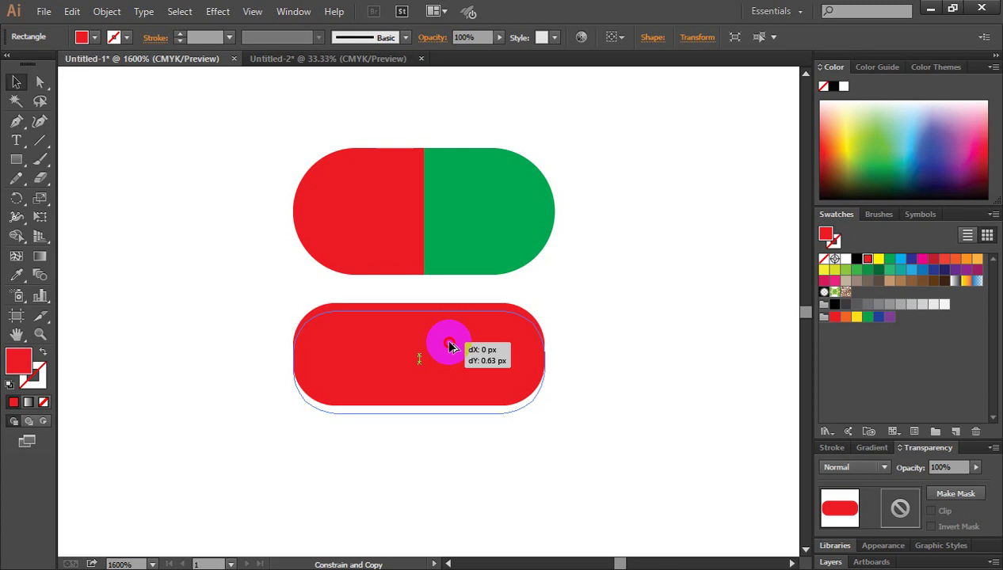
drag(449, 347, 449, 347)
click(580, 396)
drag(639, 409, 450, 315)
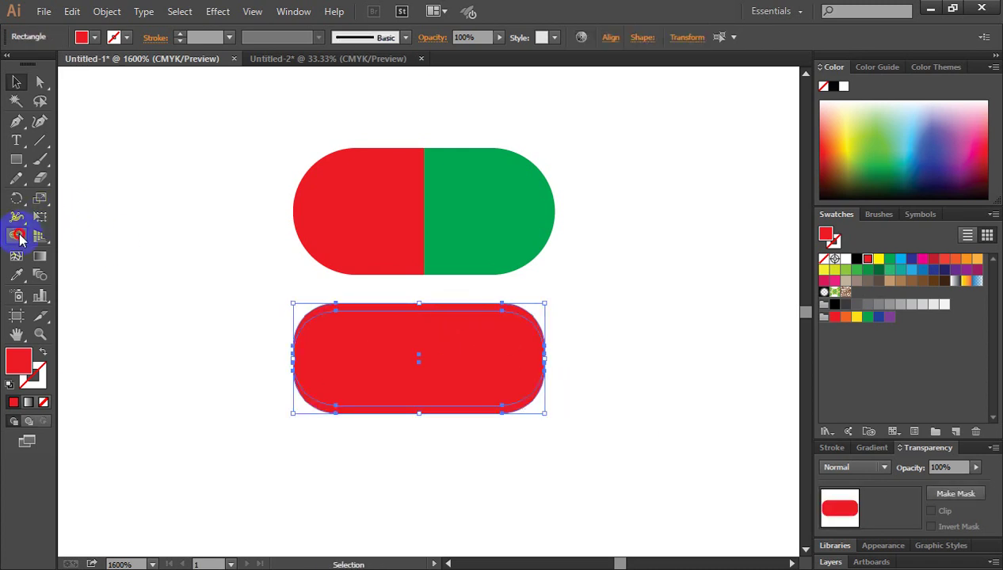
Step: Delete the lower region with the Shape Builder, leaving a red arc, and nudge it down-right
click(18, 236)
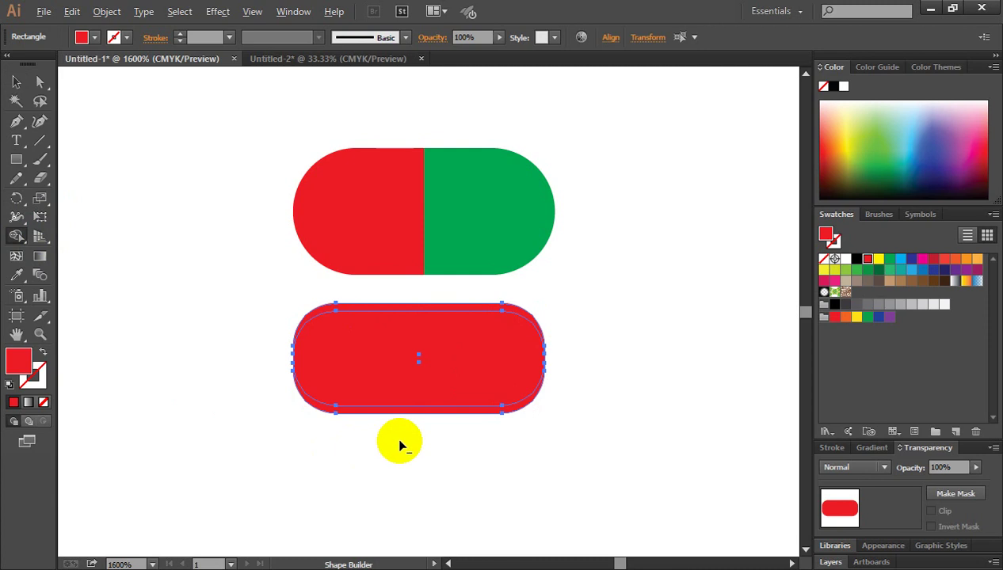
drag(394, 431, 392, 402)
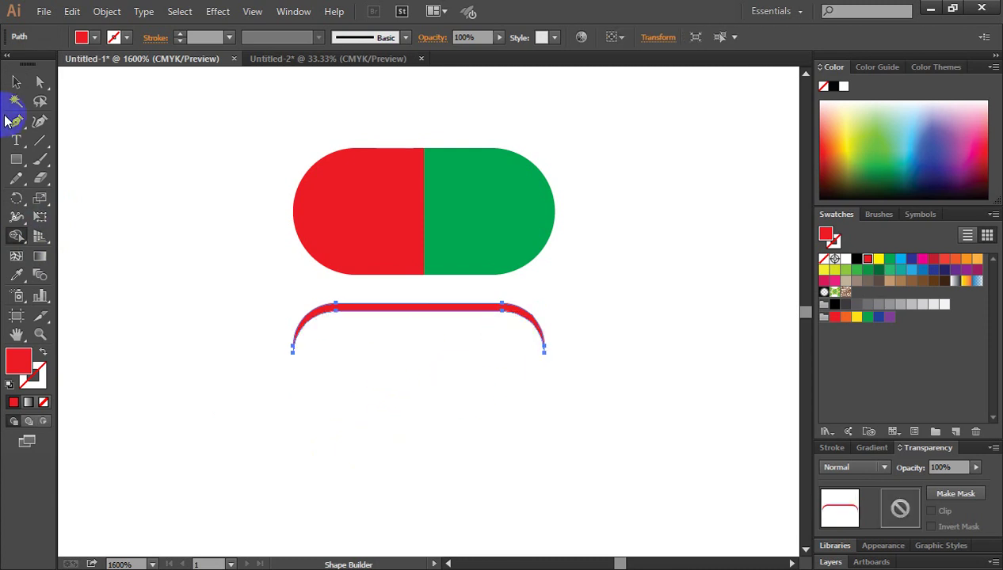
click(16, 82)
click(356, 372)
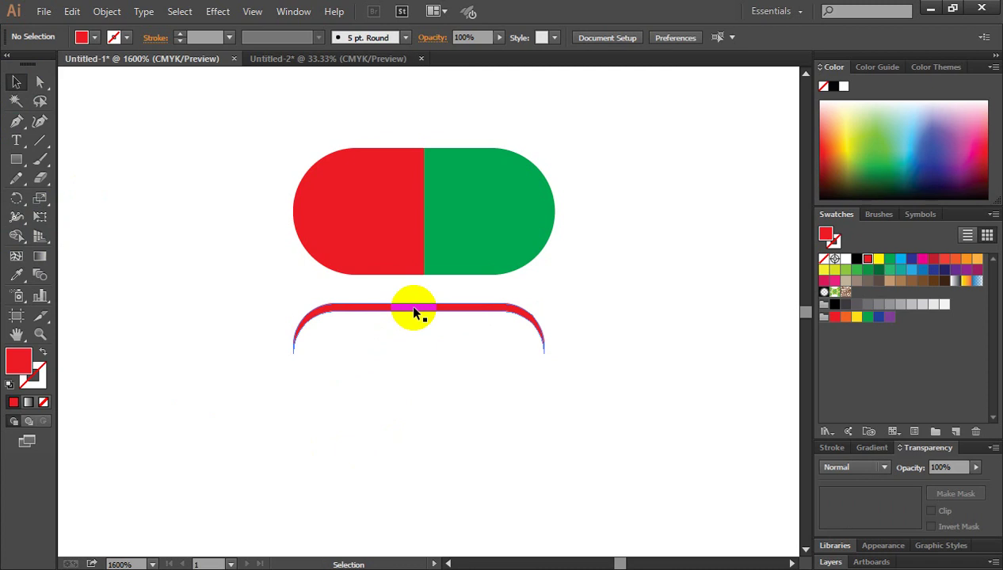
drag(414, 312, 428, 337)
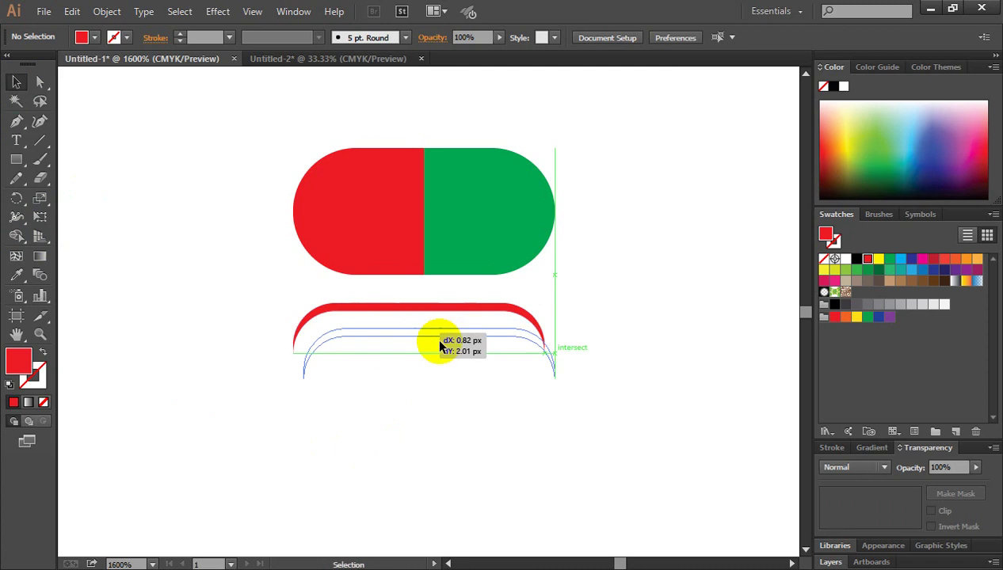
Step: Divide the red arc at its middle with a short vertical line and the Shape Builder
click(38, 142)
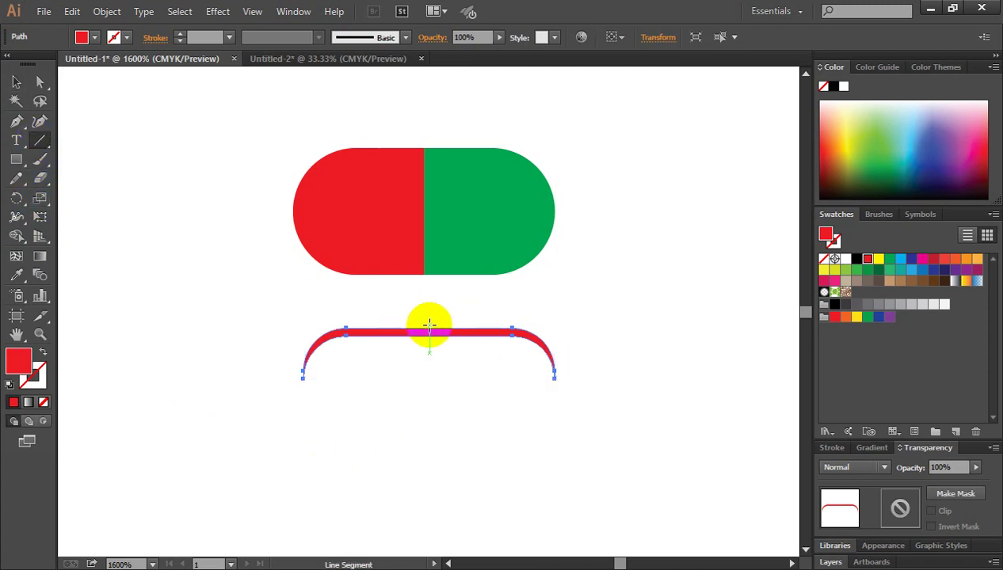
drag(429, 325, 429, 353)
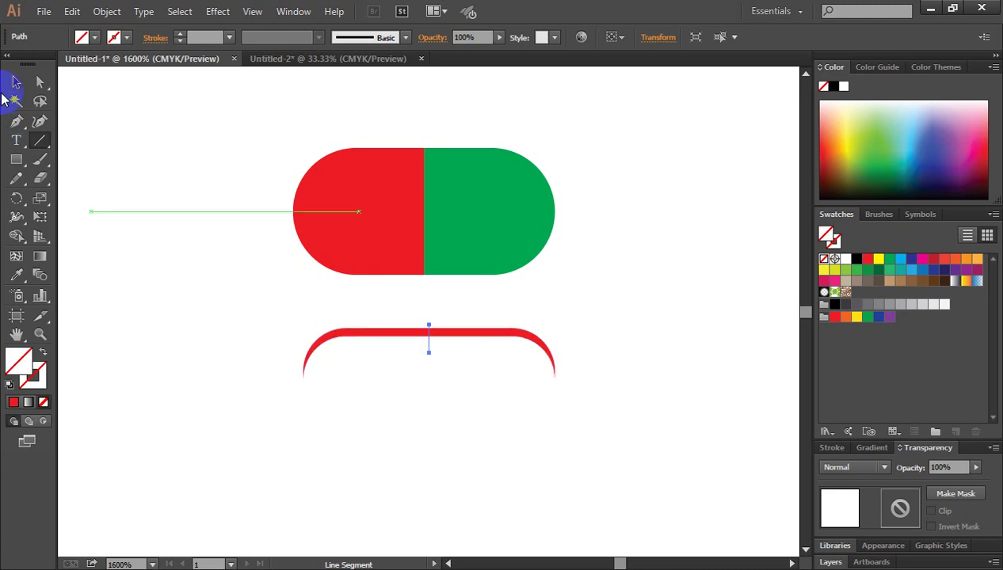
click(16, 82)
drag(507, 406, 399, 320)
click(16, 236)
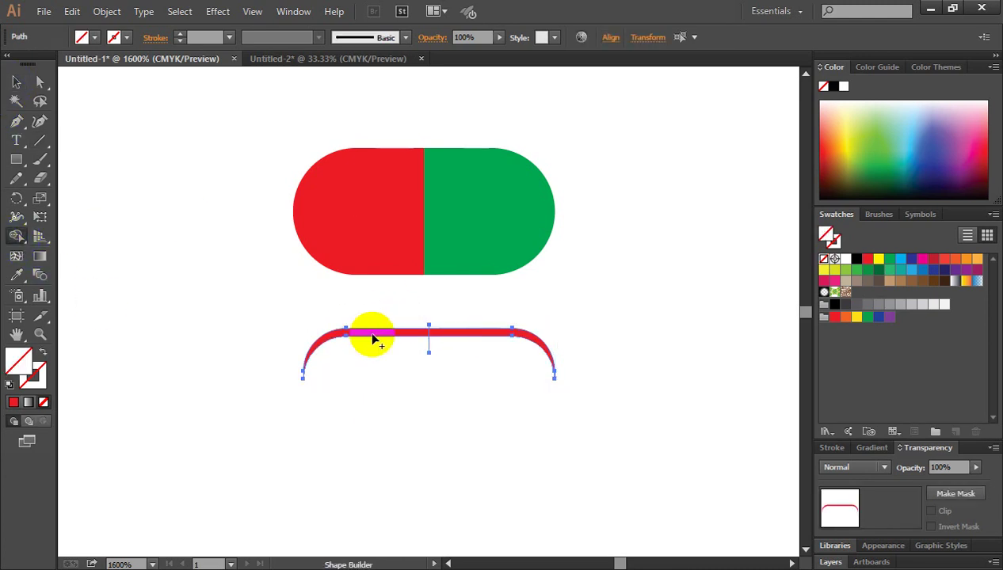
drag(372, 335, 379, 339)
Step: Reselect all pieces of the split arc
click(23, 97)
click(537, 470)
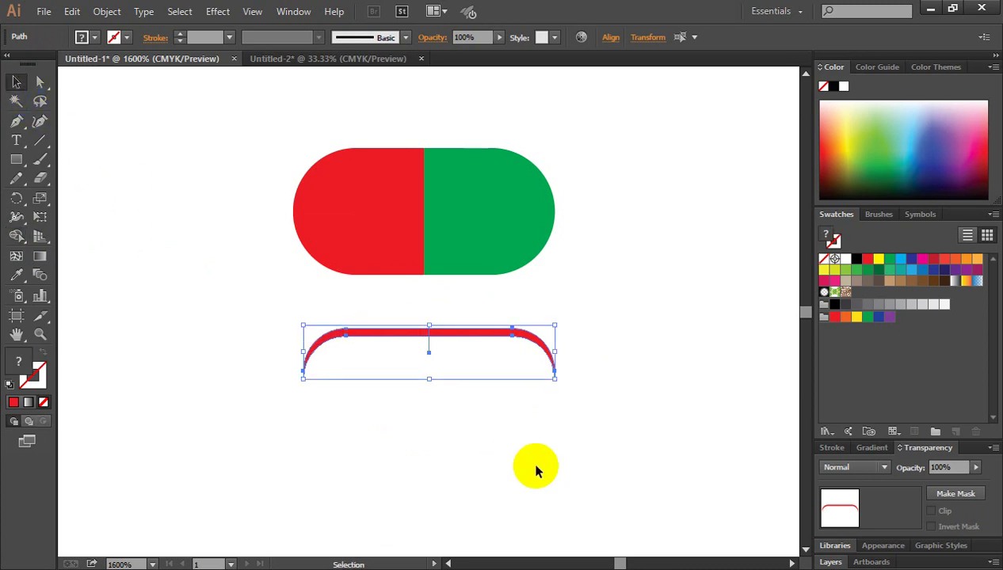
click(501, 337)
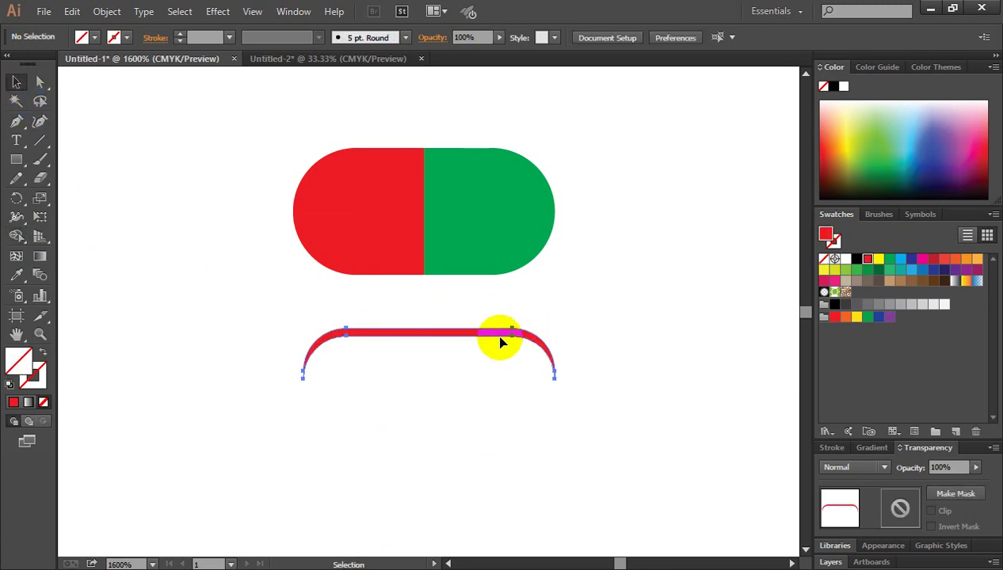
click(454, 425)
drag(345, 319, 475, 396)
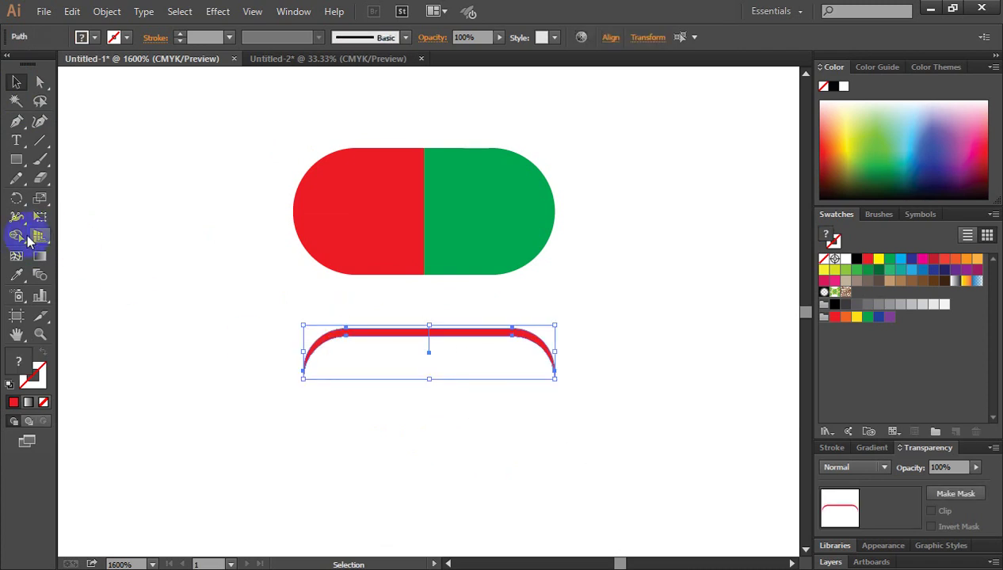
click(16, 236)
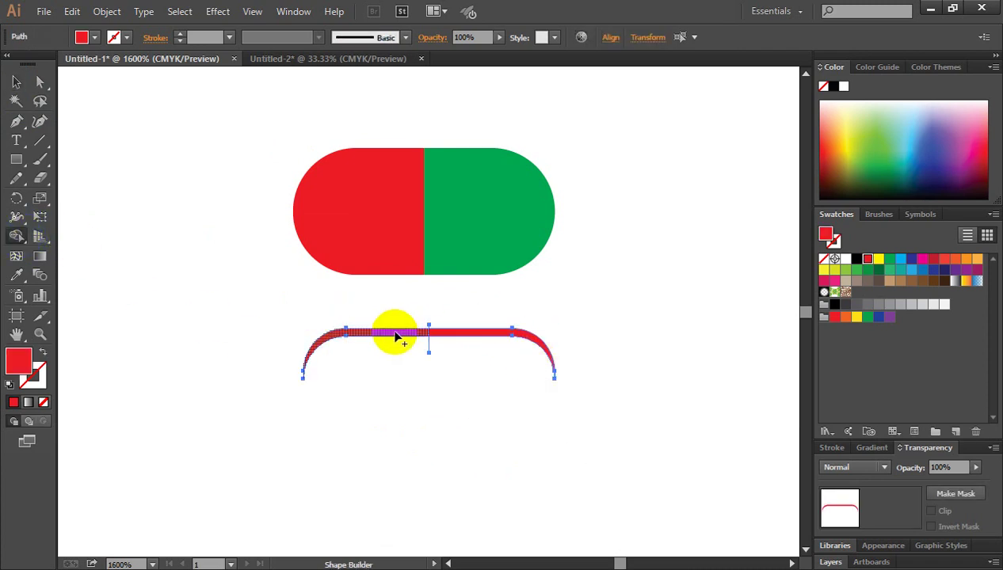
Step: Delete the right half of the arc
click(16, 81)
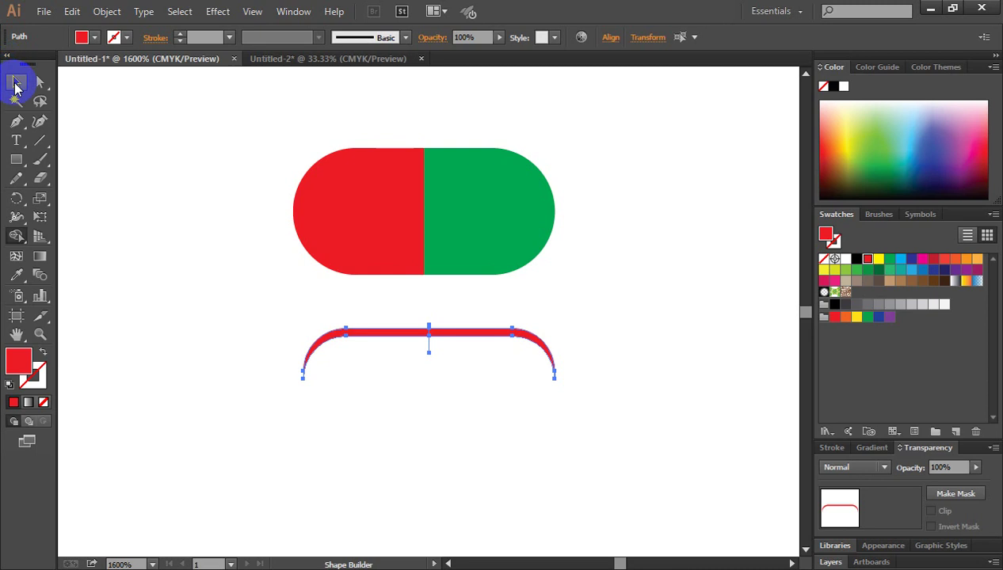
click(485, 418)
click(527, 342)
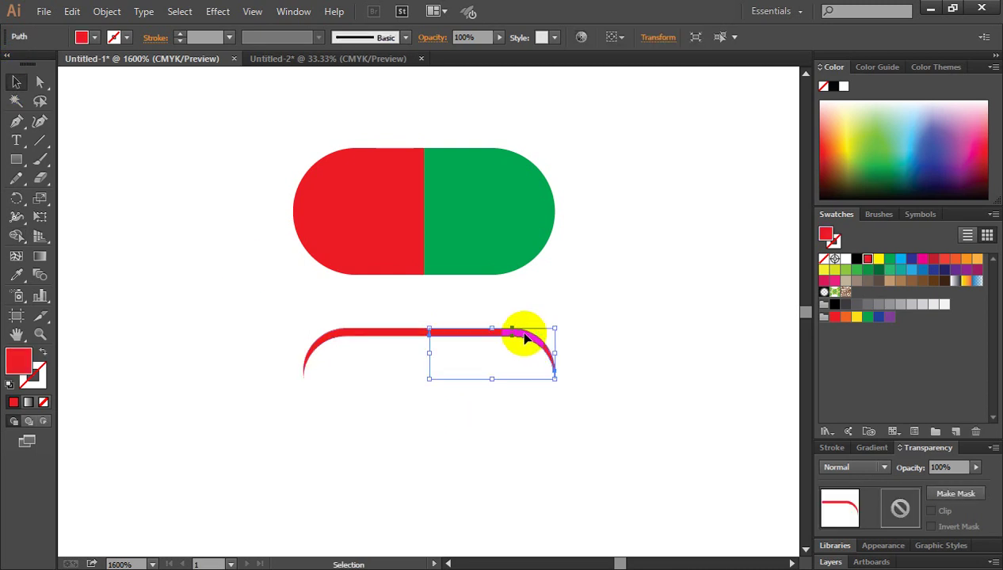
key(Delete)
Step: Select the left curved sliver and zoom in on it
click(428, 337)
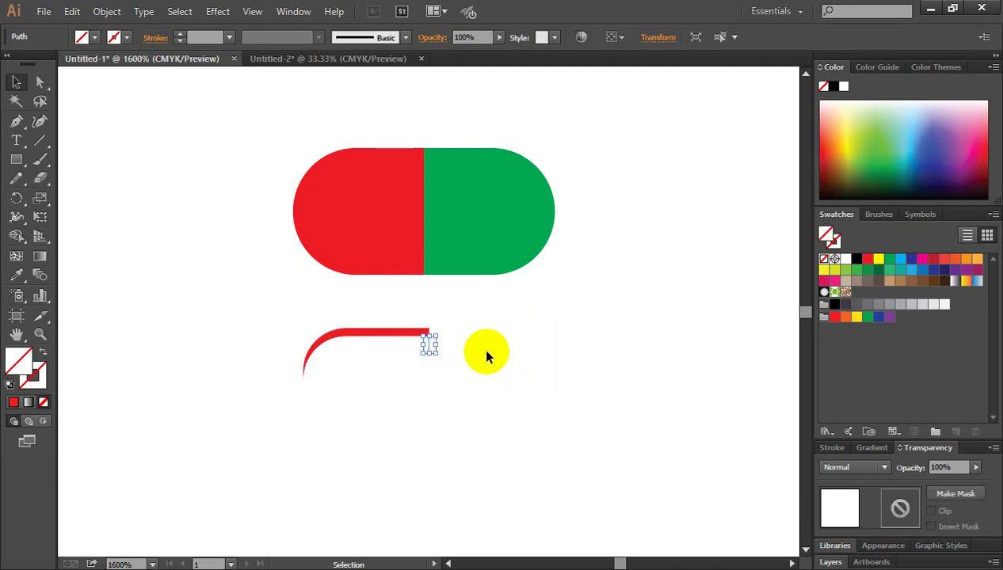
click(483, 352)
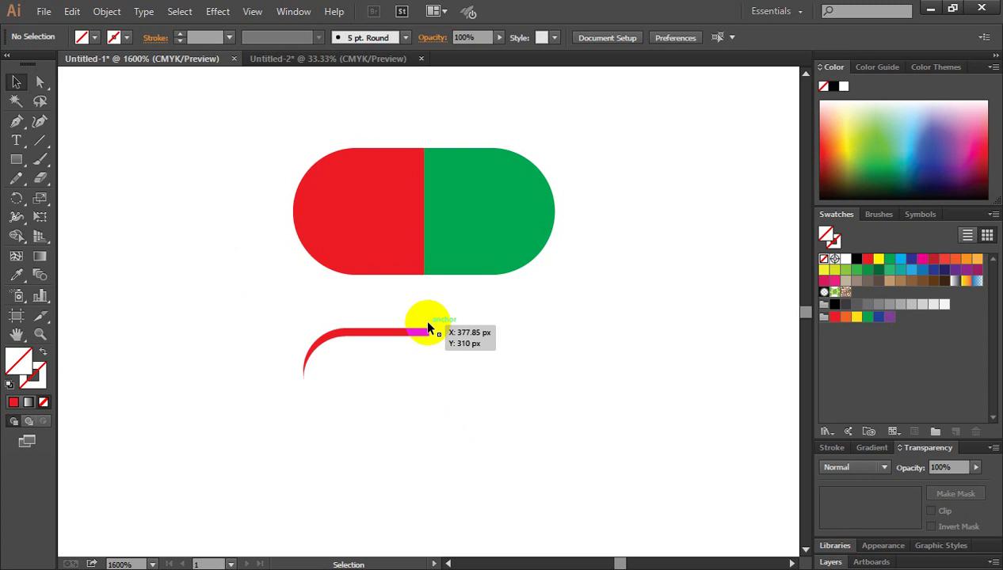
click(427, 328)
click(472, 350)
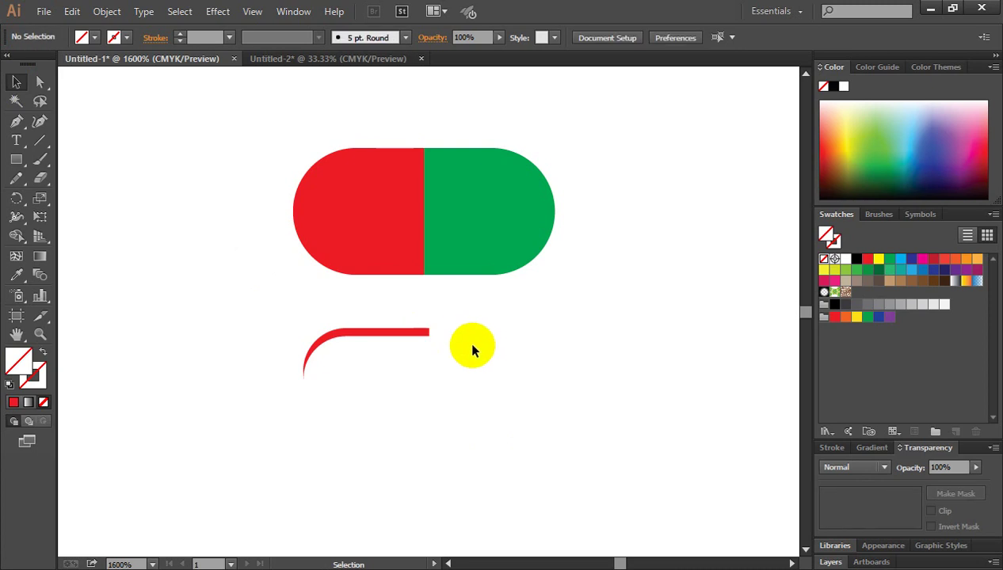
click(393, 338)
key(ctrl+plus)
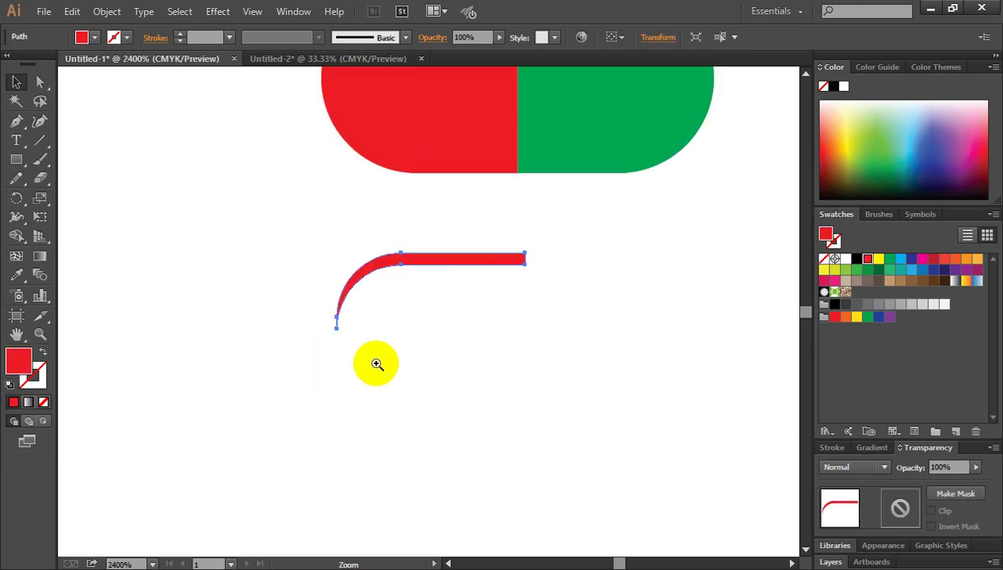
Step: Scale the sliver down and move it to the upper-left of the pill's red half
drag(336, 327, 368, 316)
scroll(542, 376, up, 3)
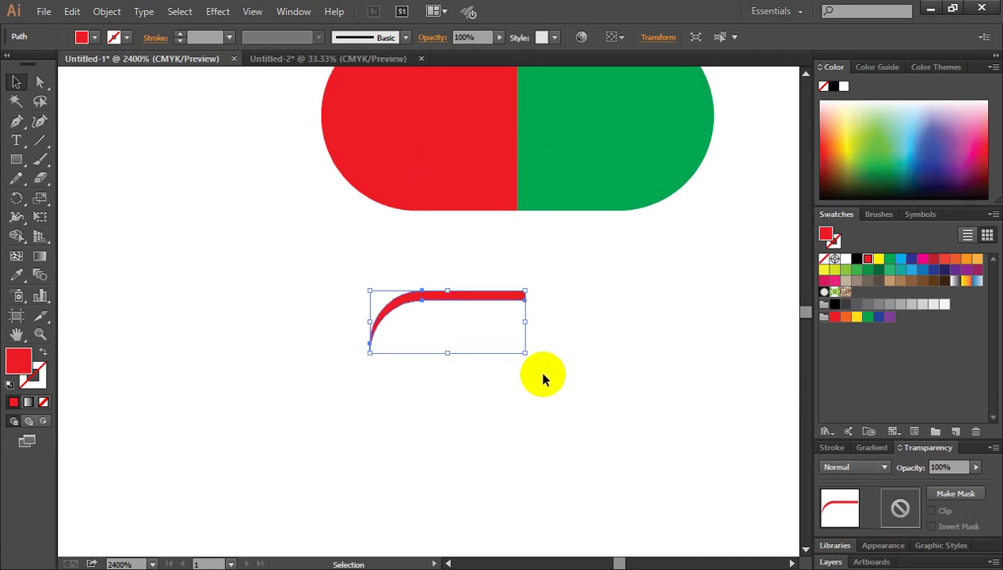
scroll(541, 378, up, 2)
drag(483, 375, 475, 127)
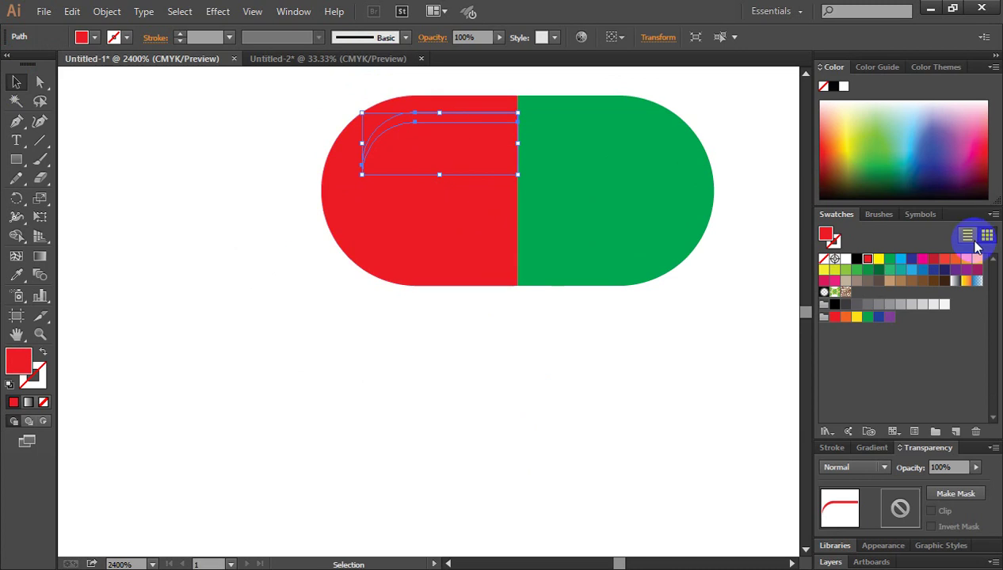
Step: Make the curved sliver white as a highlight
click(846, 259)
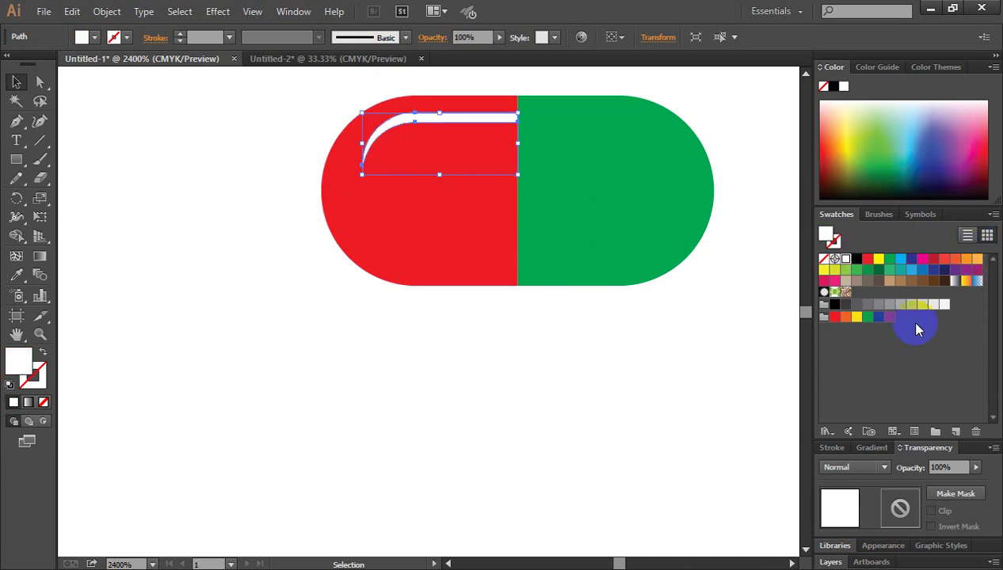
click(630, 360)
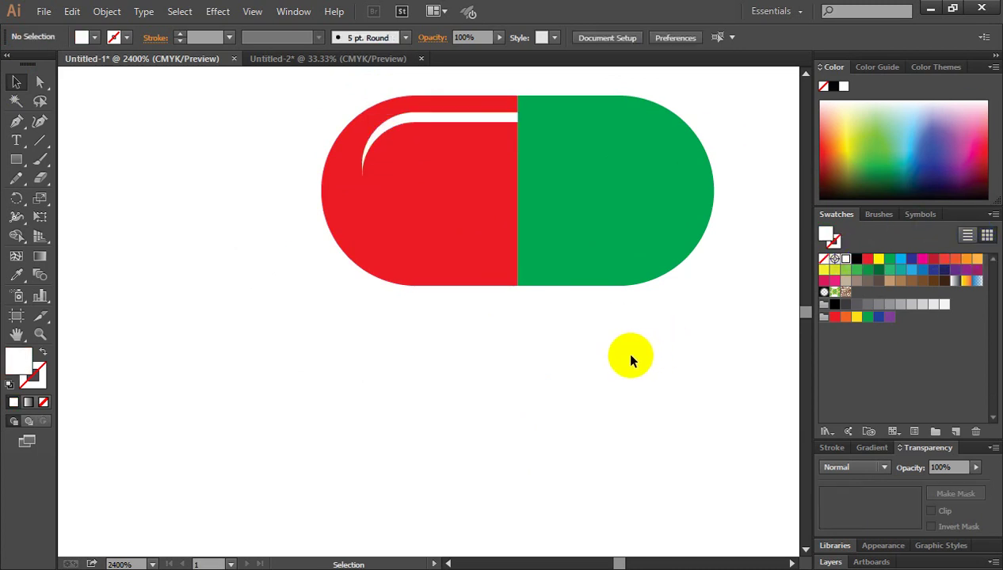
click(417, 123)
scroll(475, 166, up, 1)
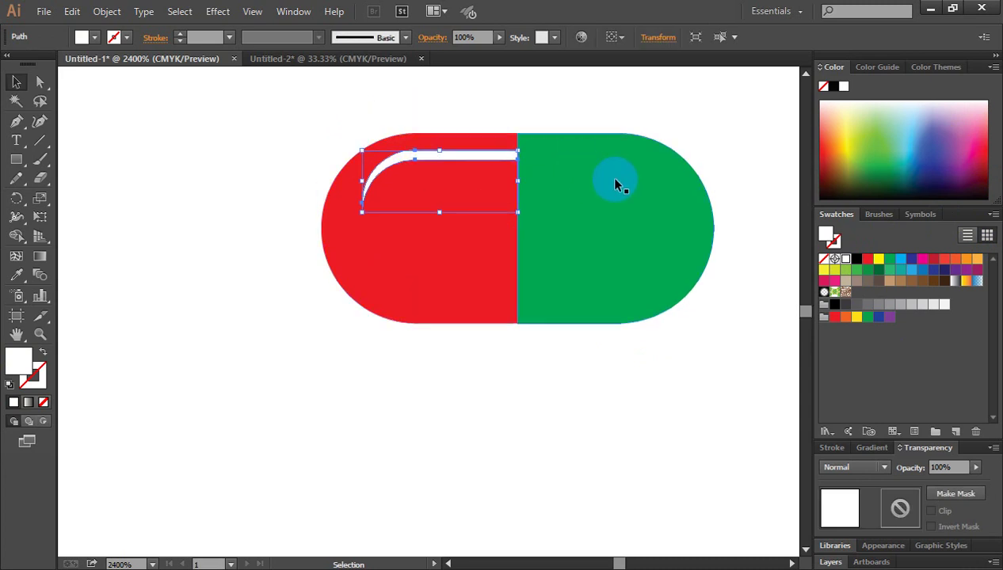
Step: Make a vertically mirrored copy of the highlight with Reflect
right_click(426, 157)
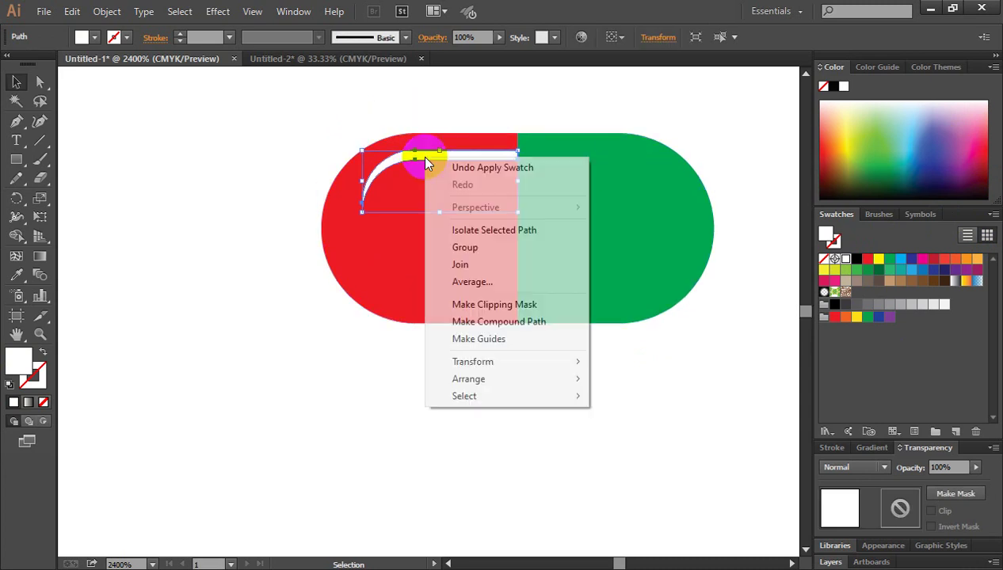
mouse_move(473, 362)
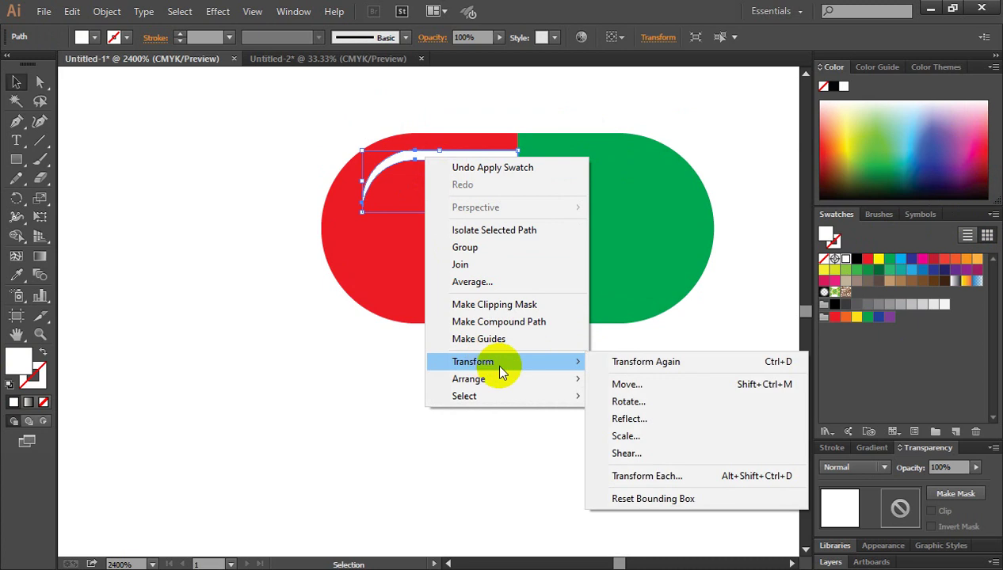
click(647, 418)
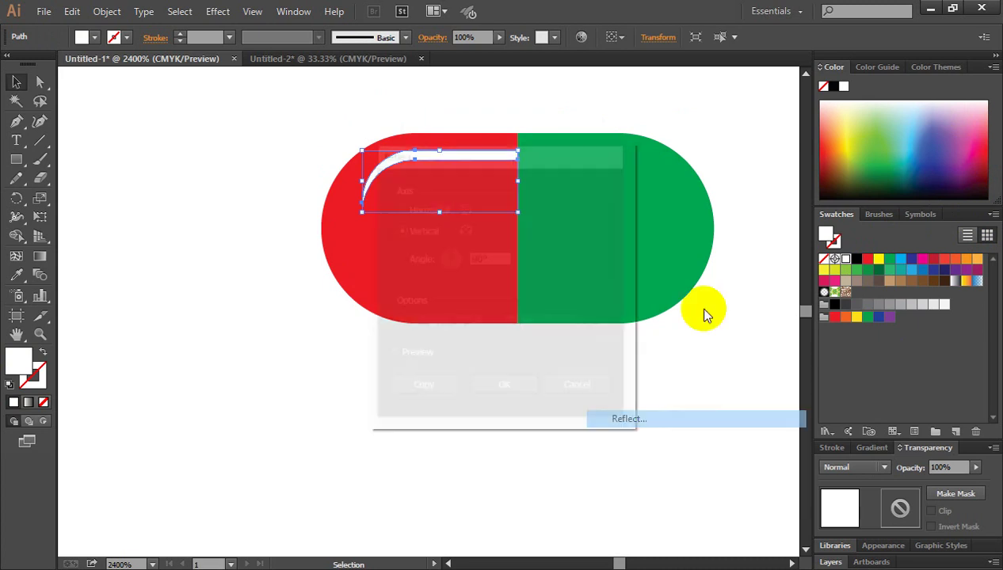
drag(477, 152, 575, 173)
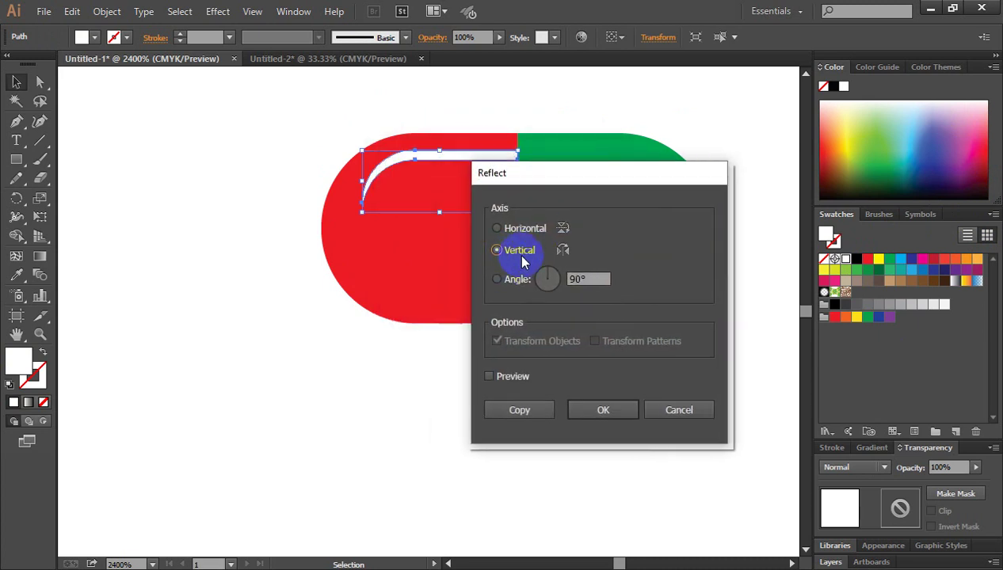
click(518, 410)
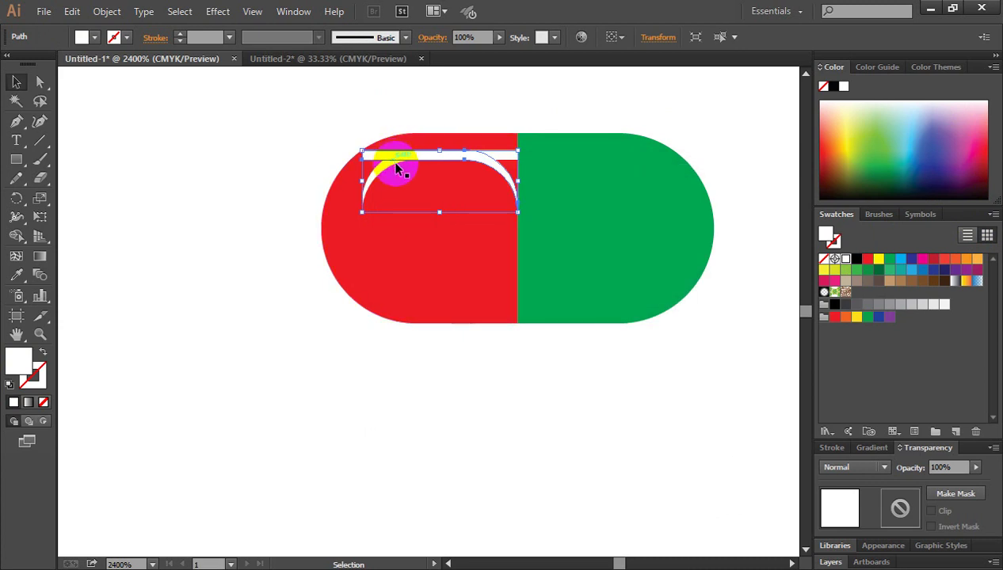
Step: Alt-drag a copy of the highlight along the green half's top edge
click(410, 92)
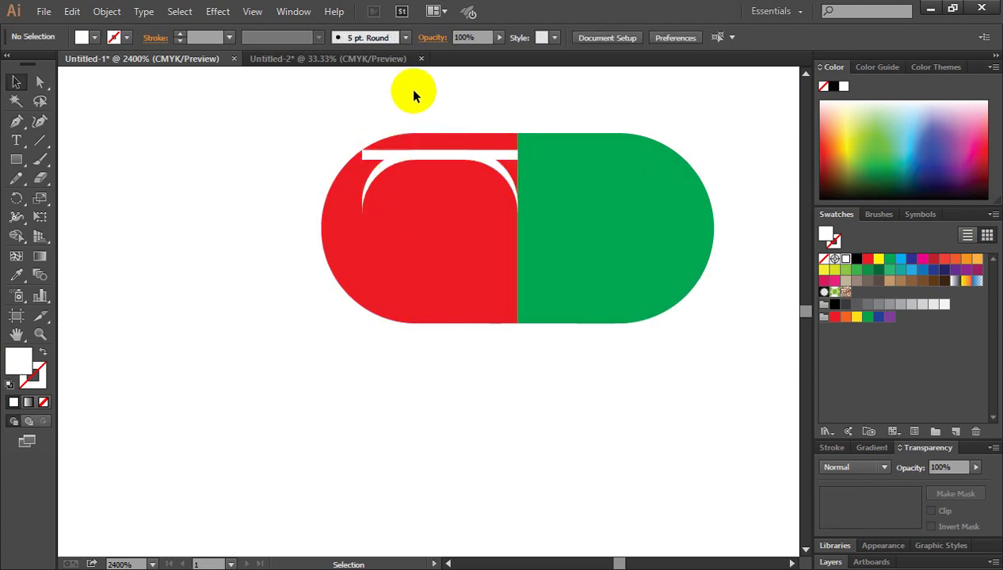
click(380, 158)
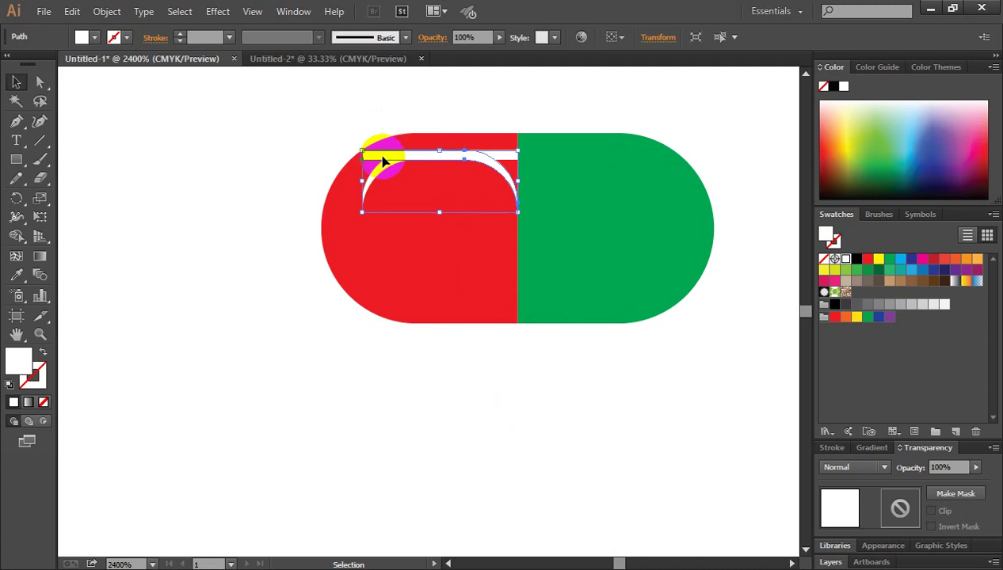
drag(383, 161, 522, 171)
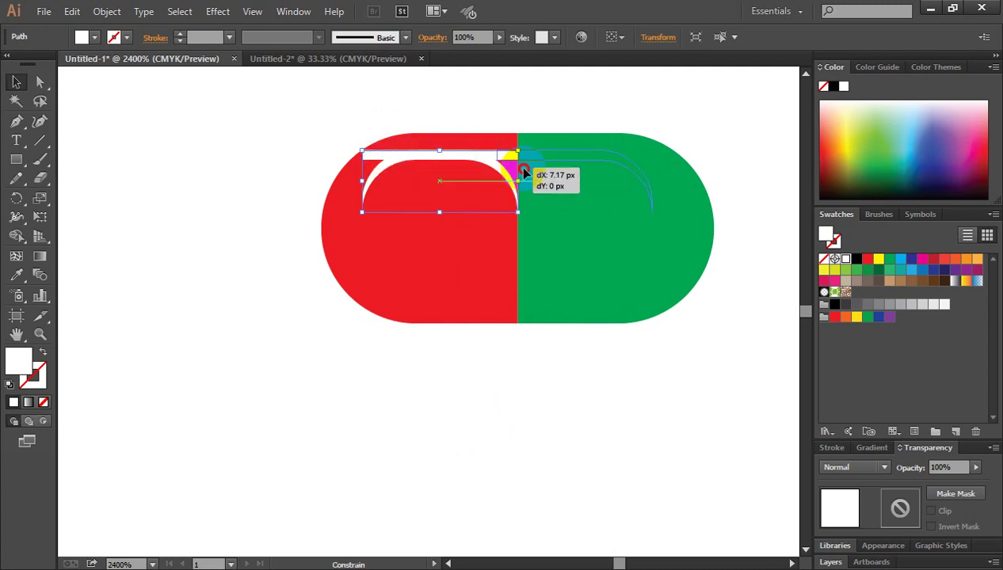
drag(531, 172, 539, 169)
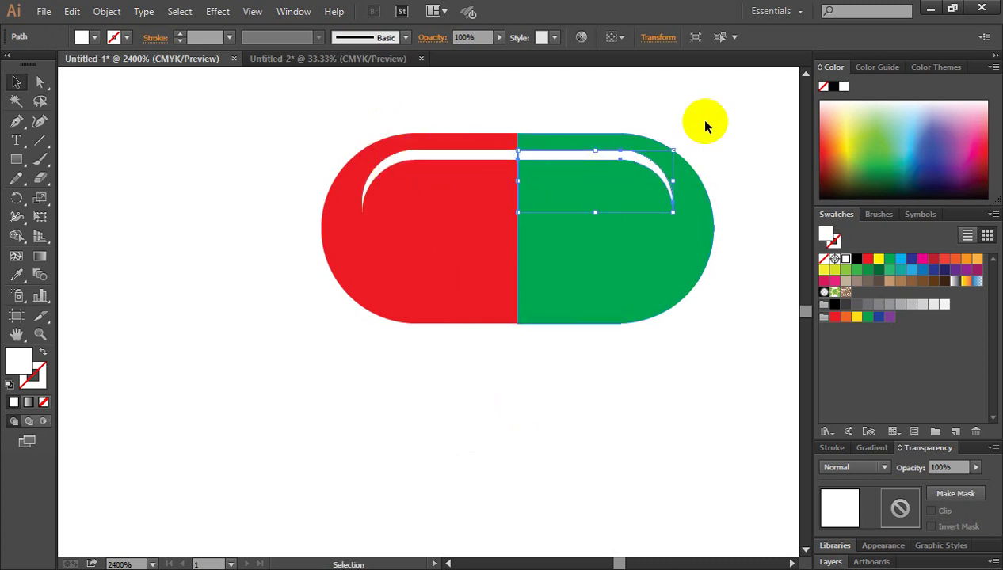
click(732, 113)
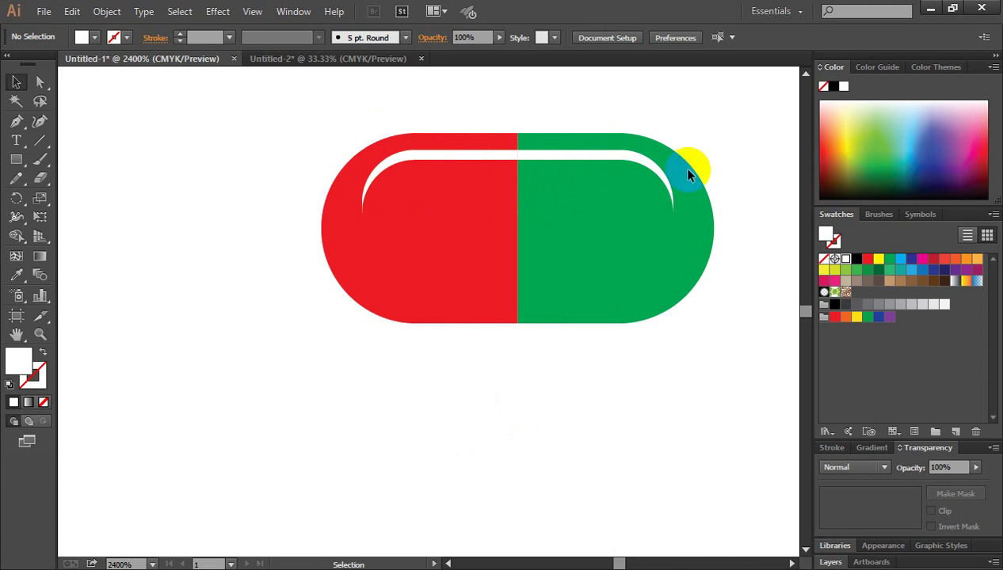
click(438, 171)
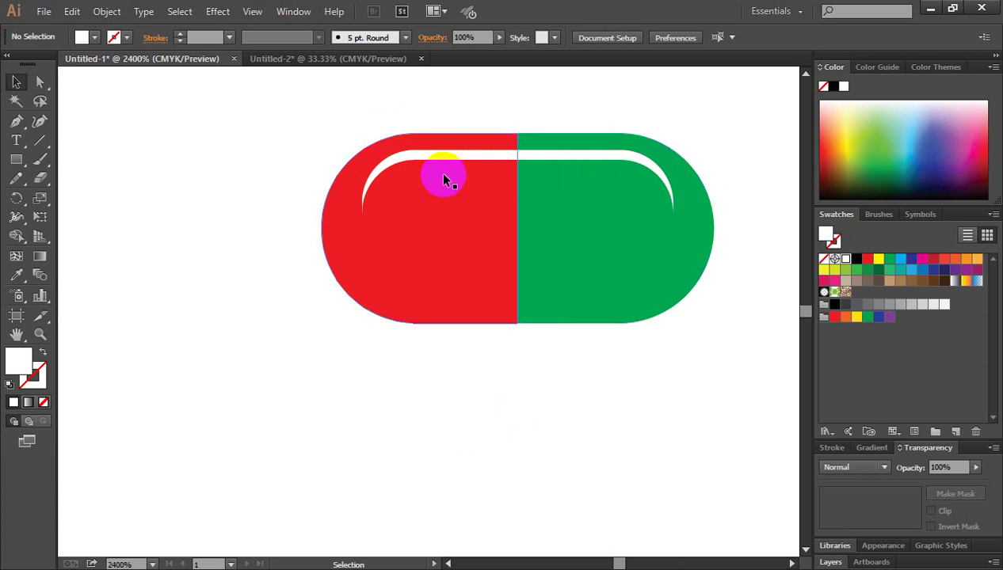
click(221, 17)
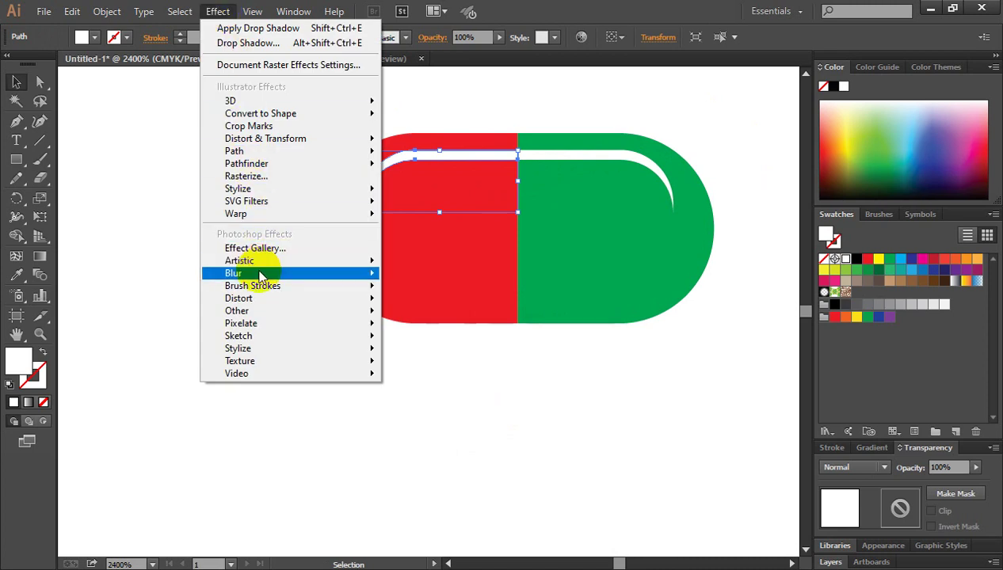
mouse_move(233, 273)
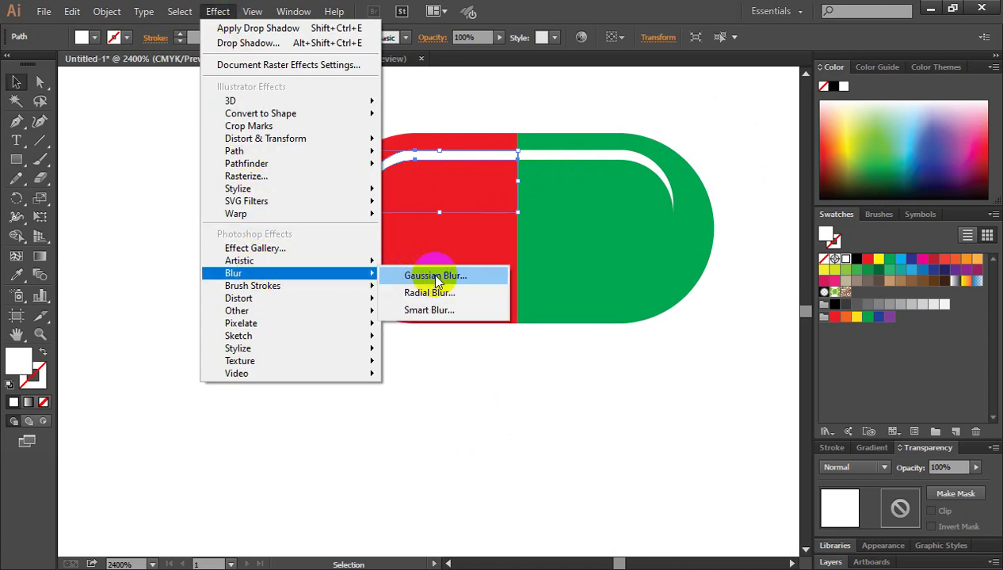
click(430, 276)
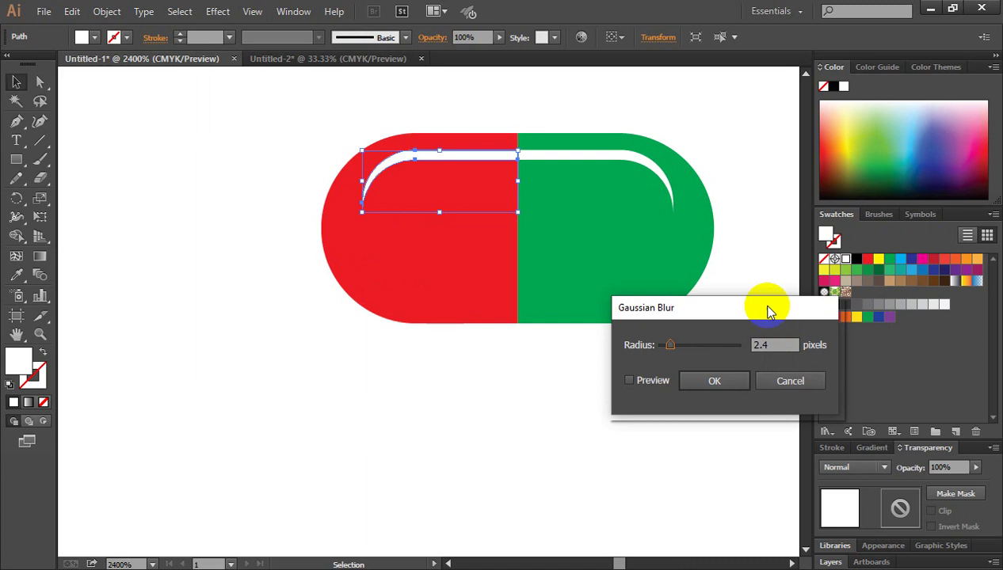
drag(768, 307, 777, 299)
click(645, 343)
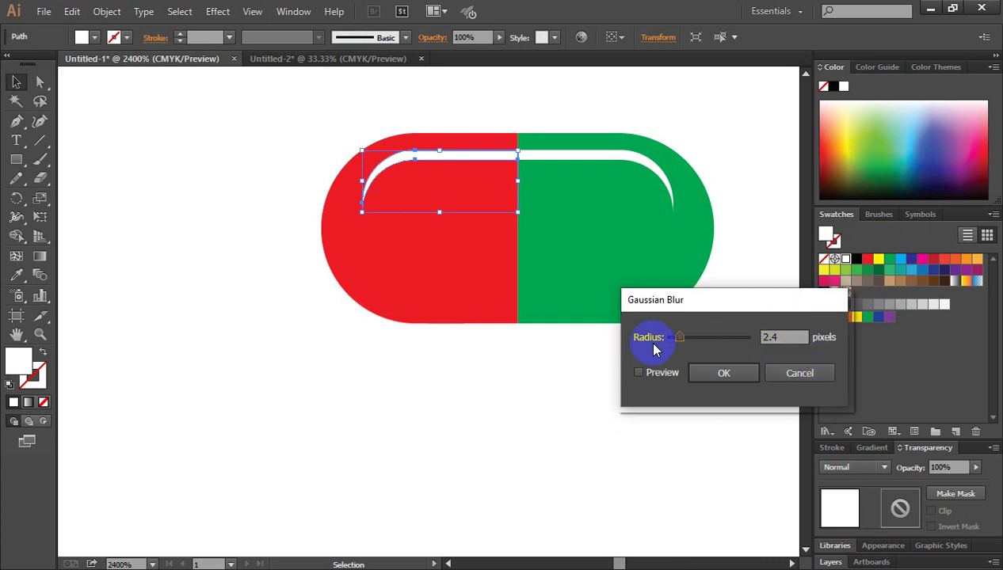
click(784, 336)
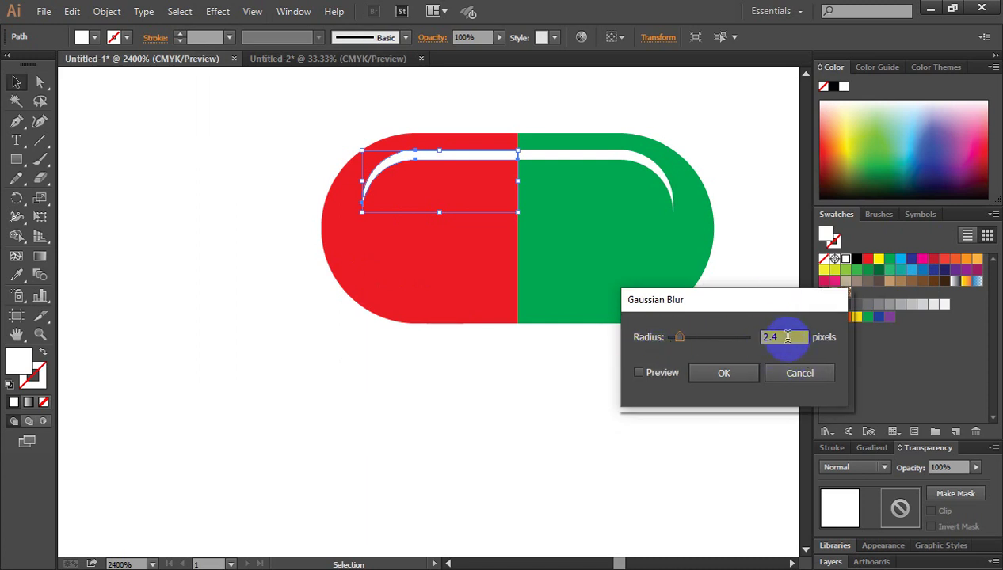
double_click(780, 338)
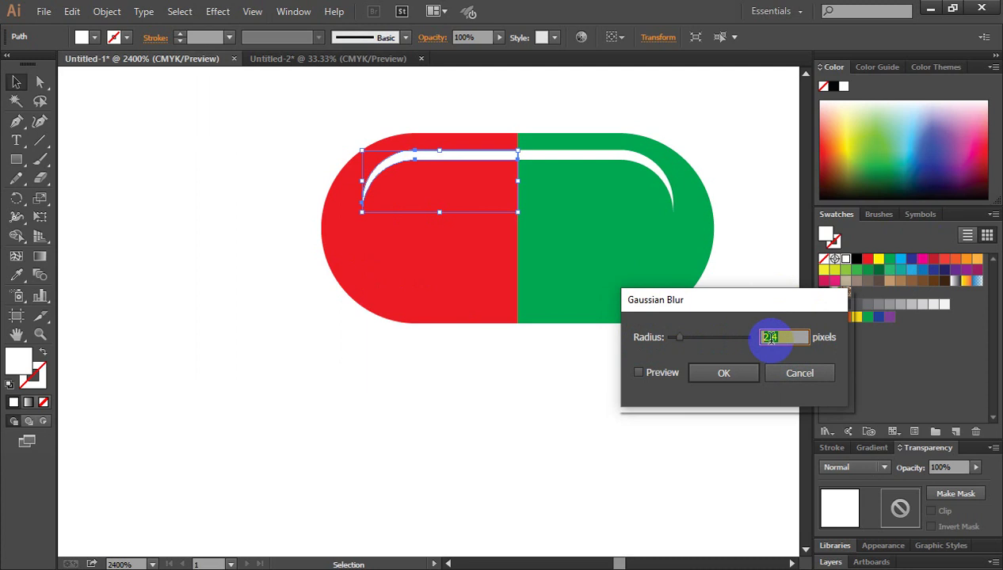
click(412, 198)
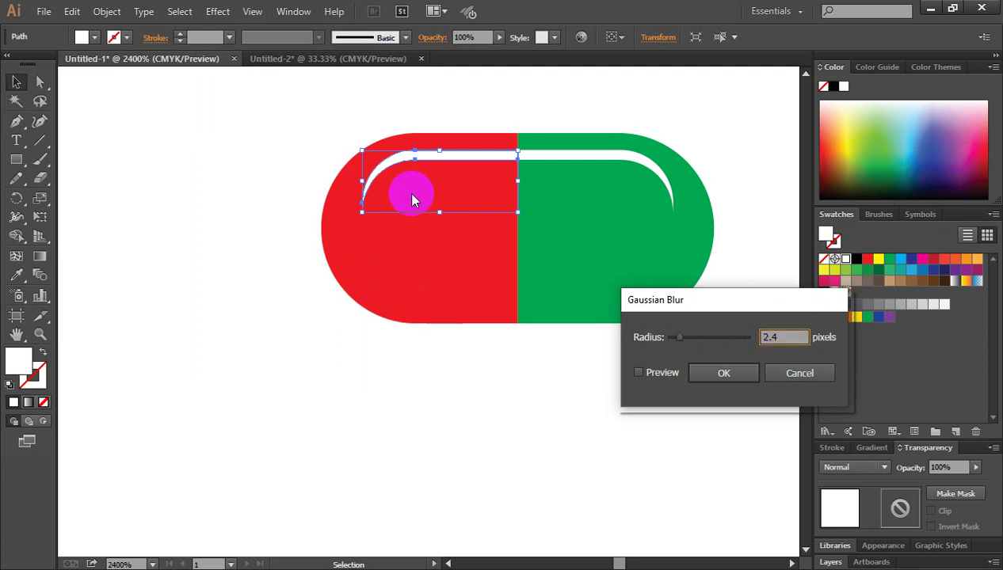
click(639, 373)
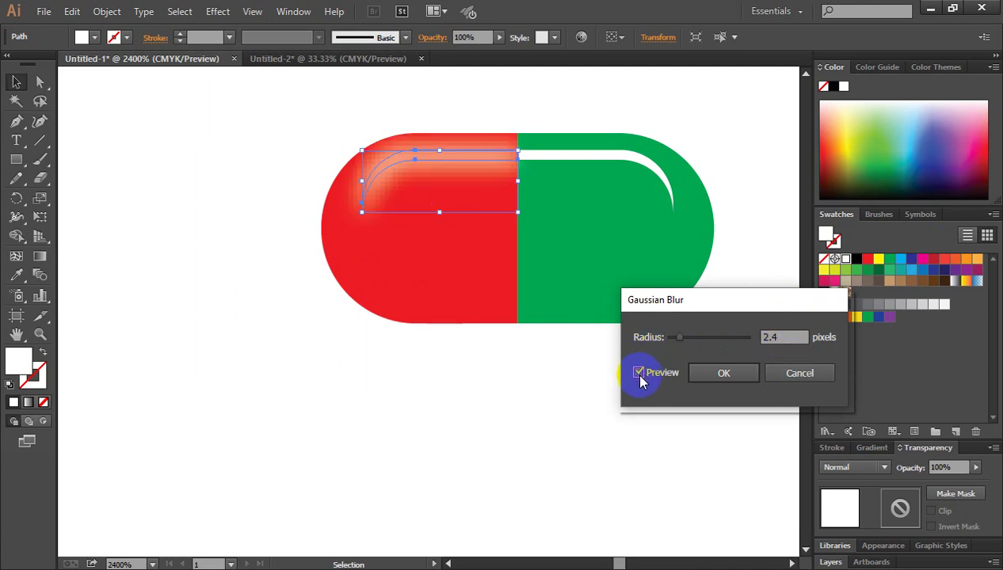
click(798, 335)
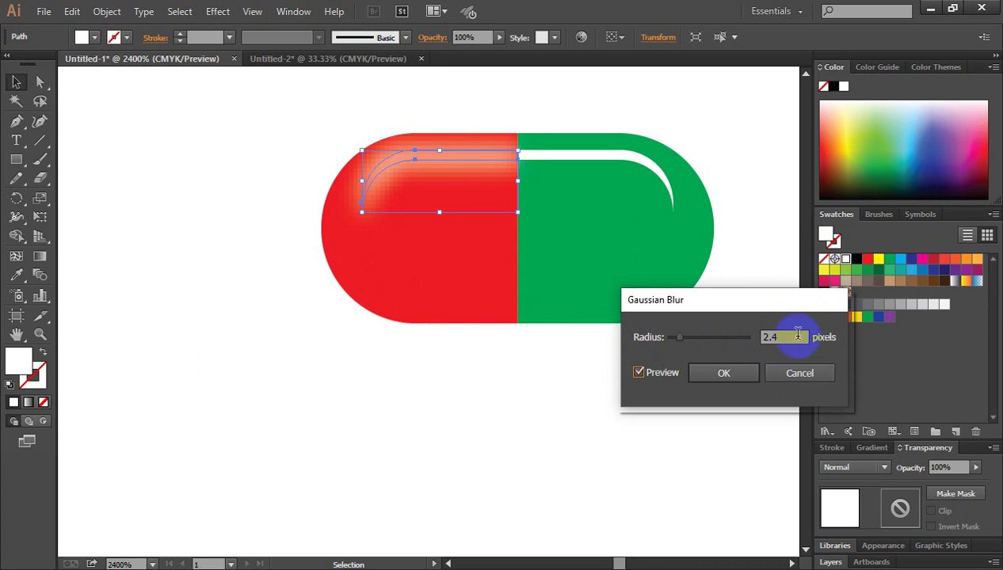
click(732, 339)
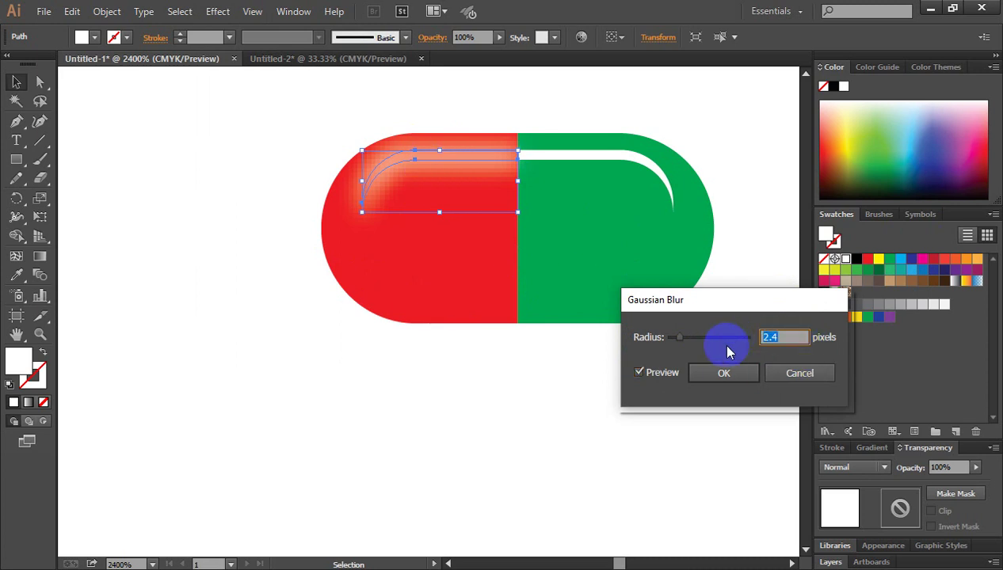
text(1)
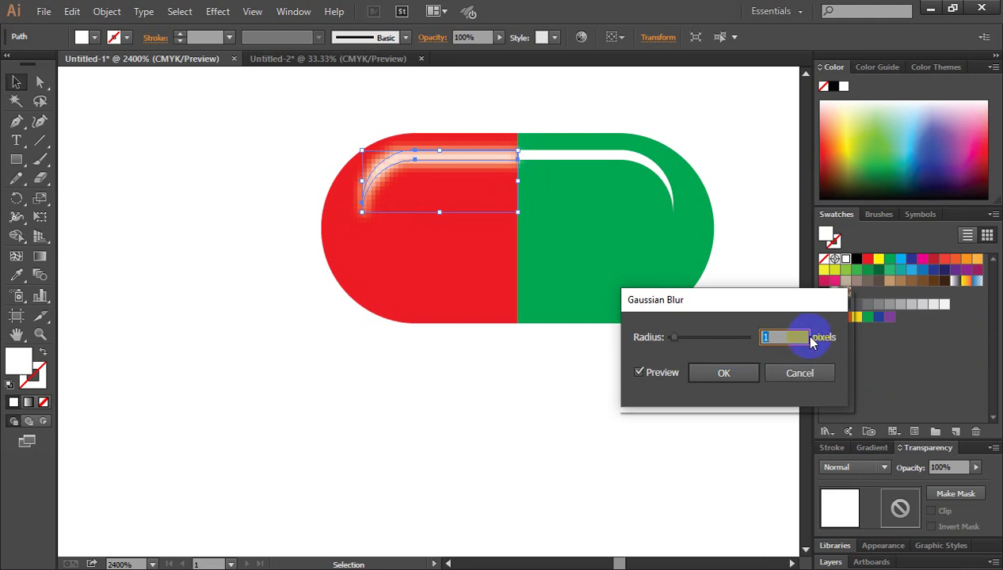
key(Up)
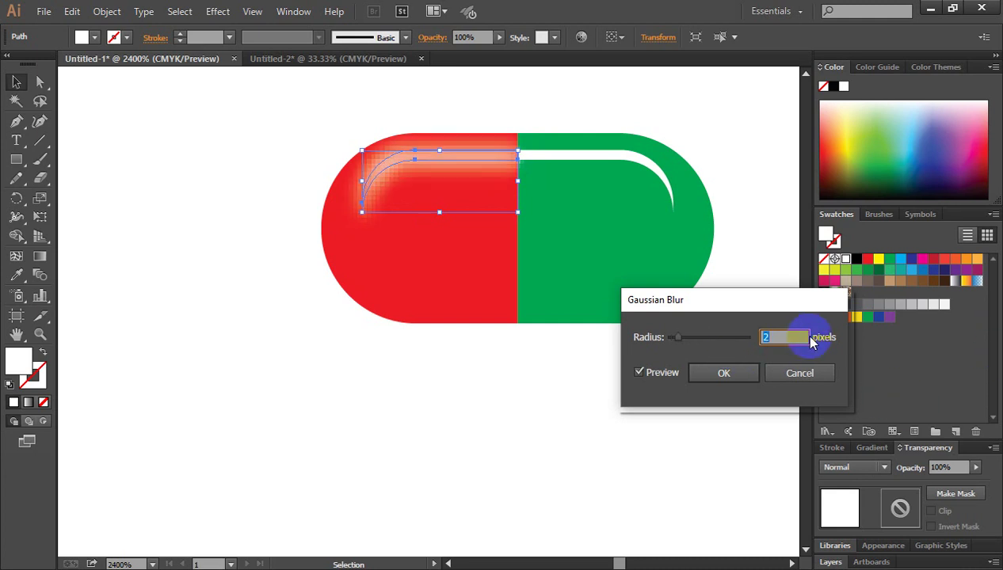
click(729, 373)
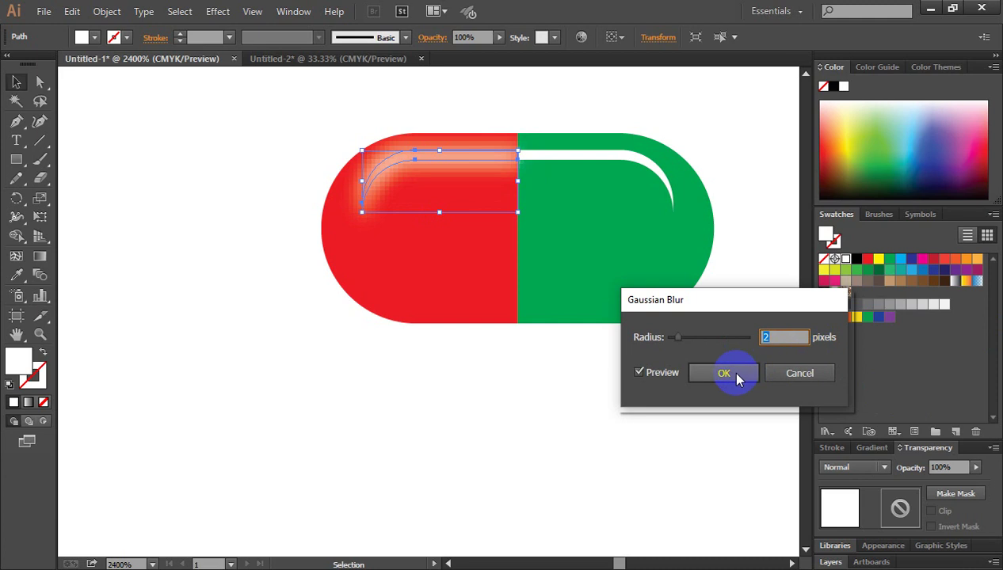
key(ctrl+minus)
key(ctrl+minus)
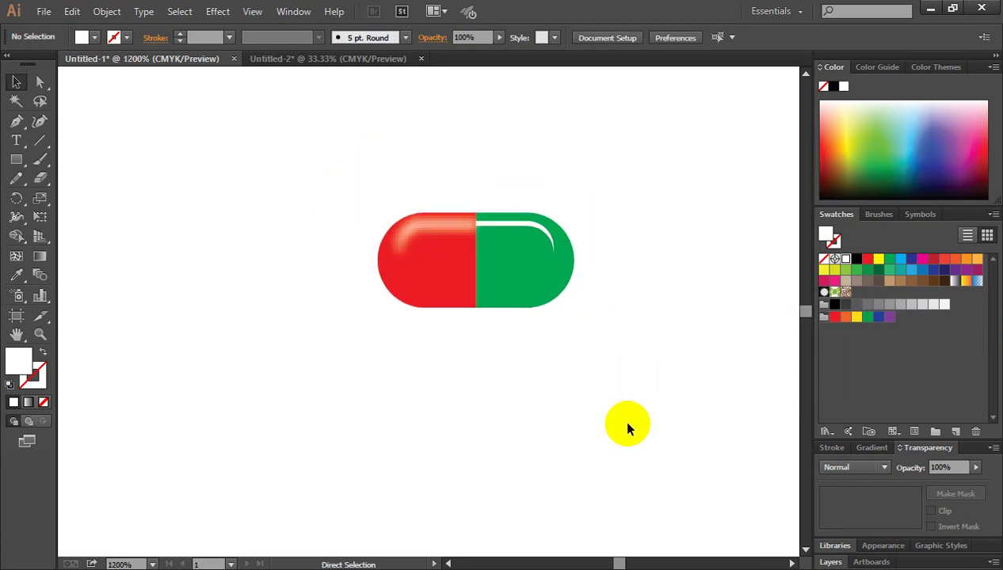
click(438, 274)
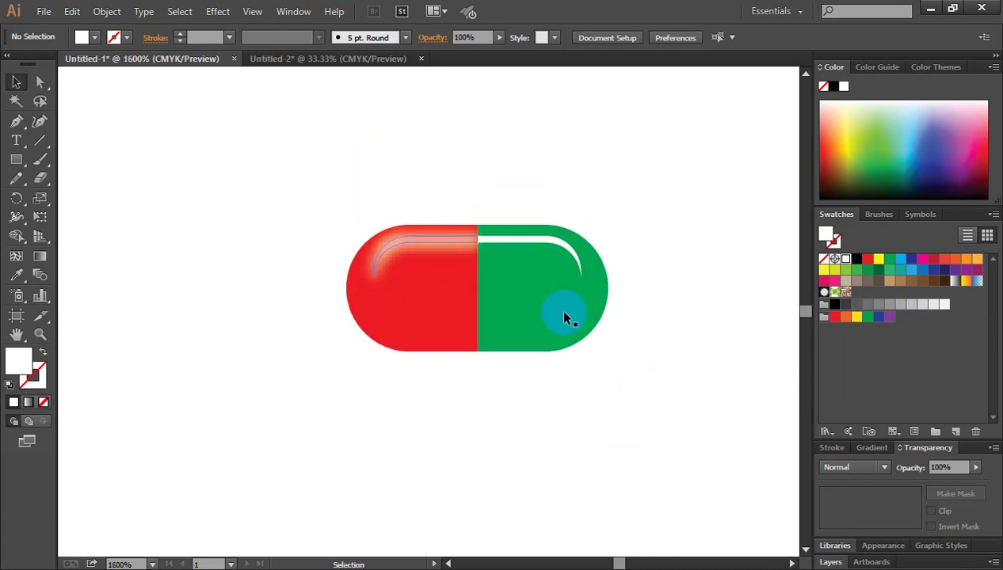
click(450, 248)
key(ctrl+z)
key(ctrl+z)
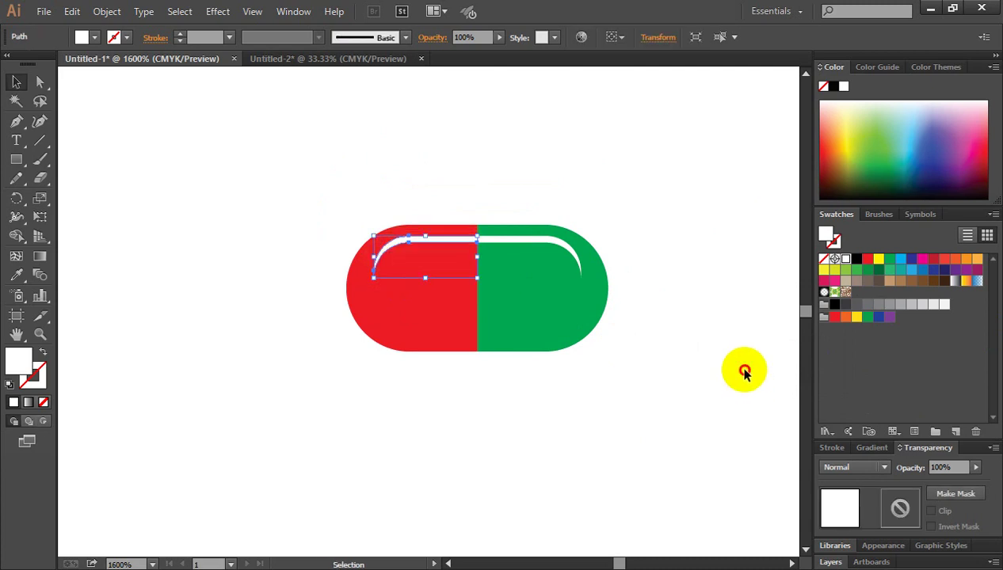
Step: Apply a 2.4 px Gaussian Blur to the white highlight on the capsule's red half
click(744, 373)
key(ctrl+minus)
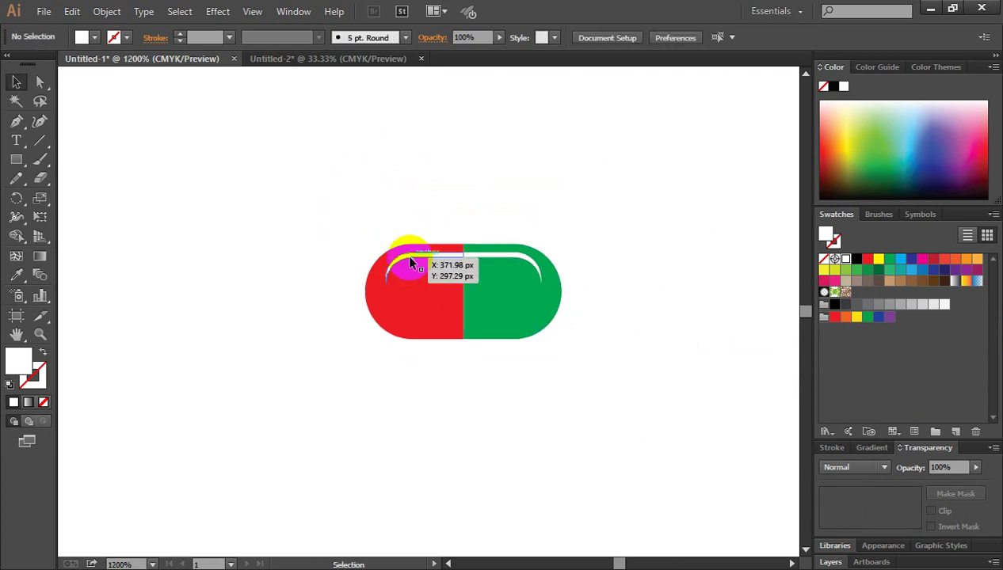
click(404, 253)
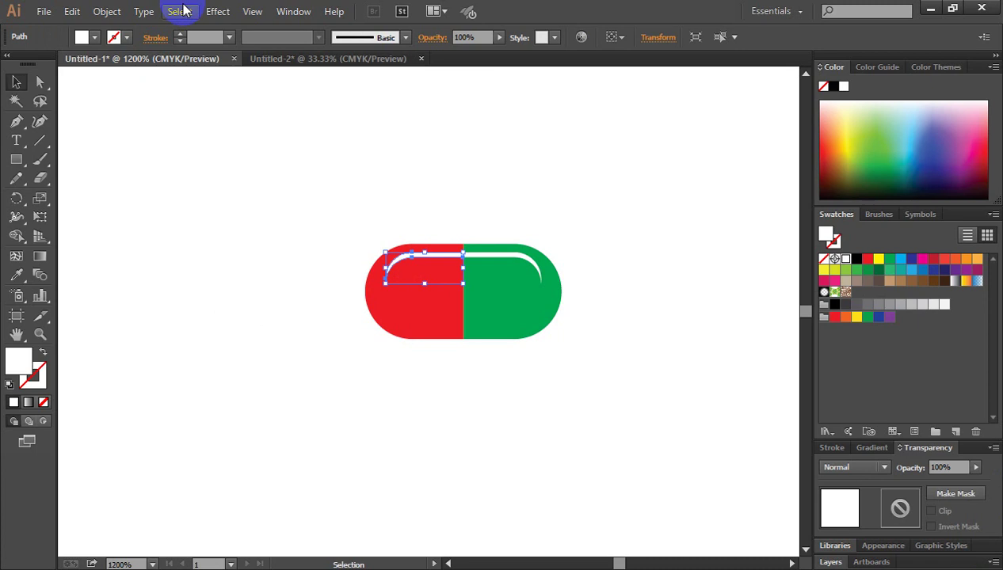
click(217, 11)
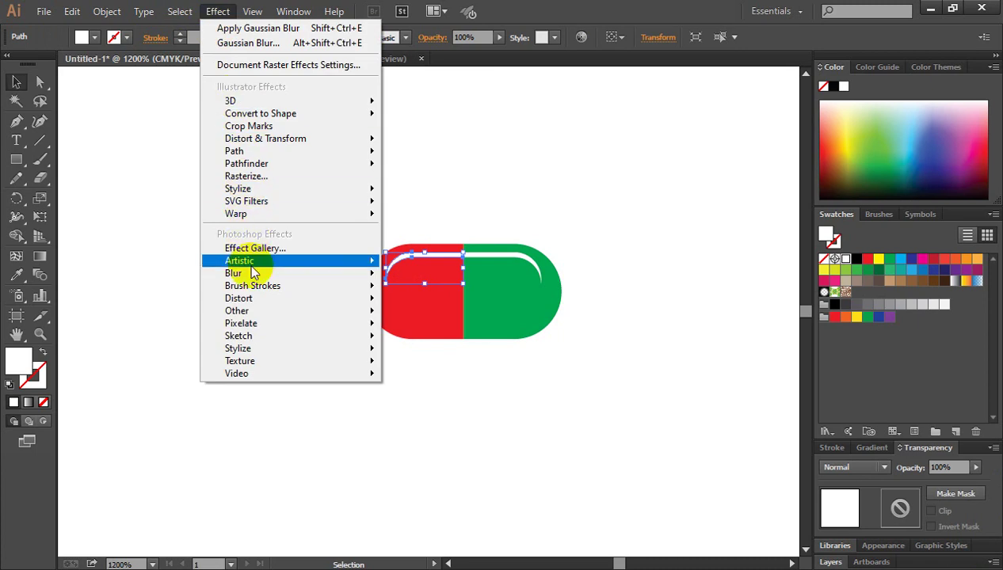
mouse_move(234, 274)
click(448, 282)
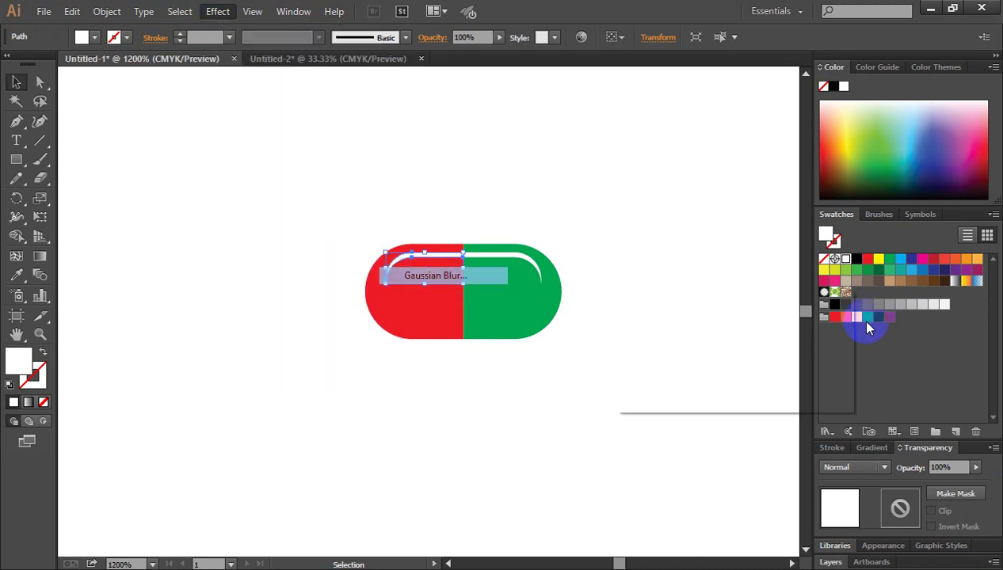
click(639, 373)
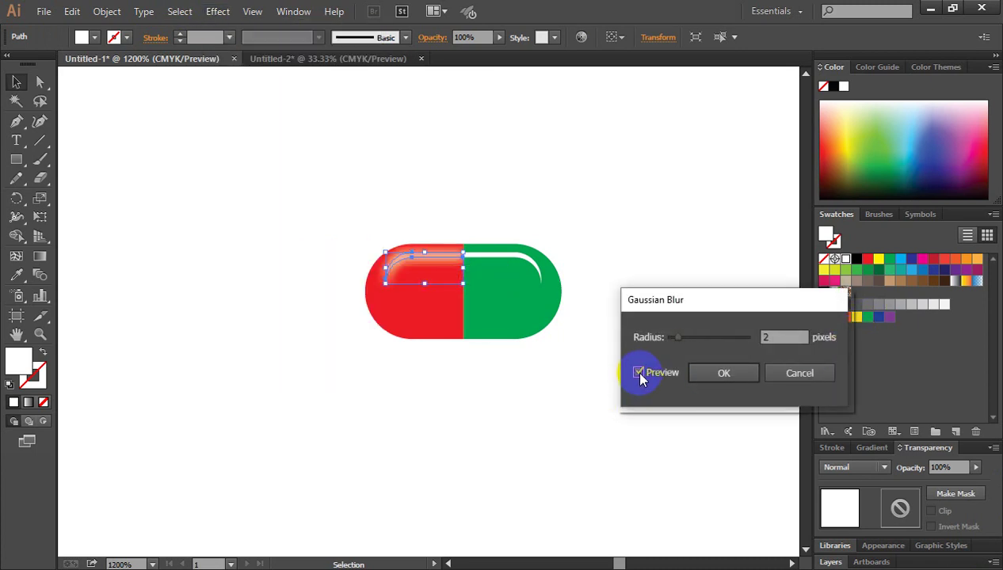
double_click(764, 337)
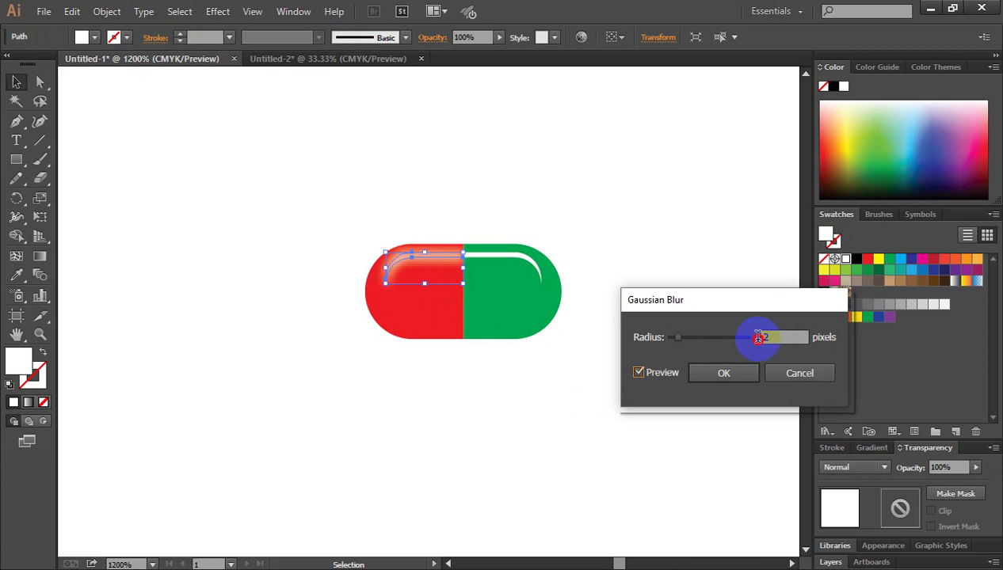
key(Up)
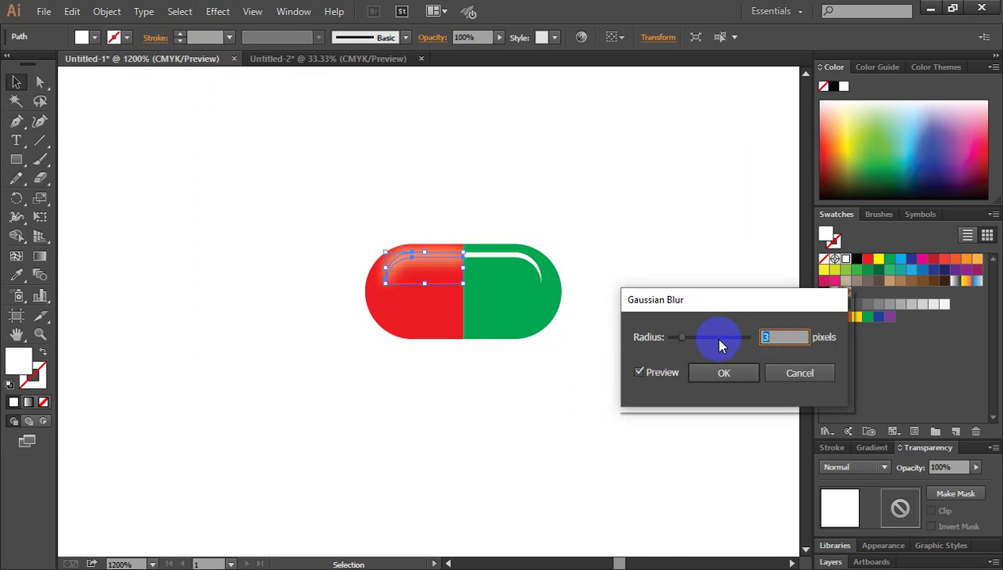
key(Down)
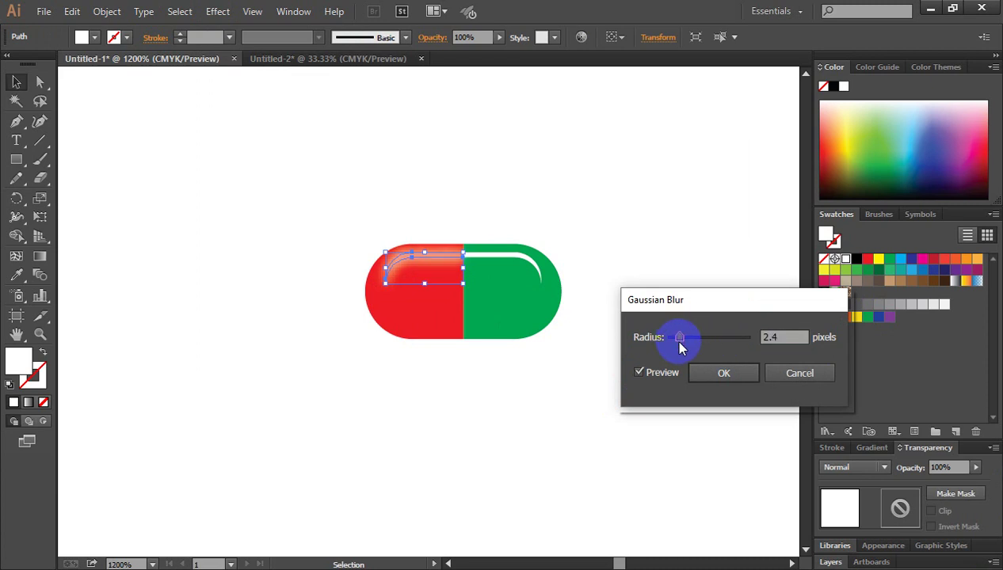
click(731, 385)
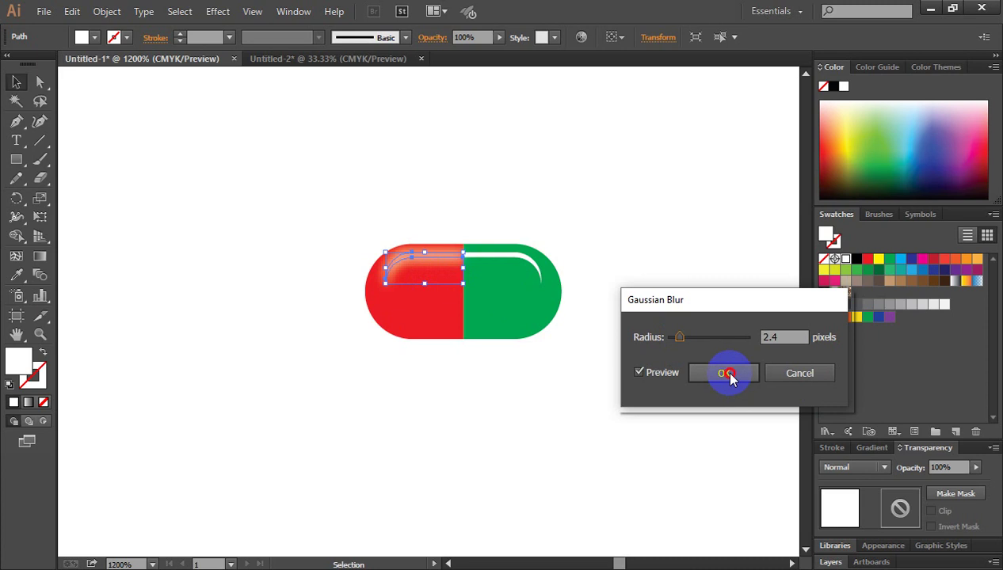
click(648, 320)
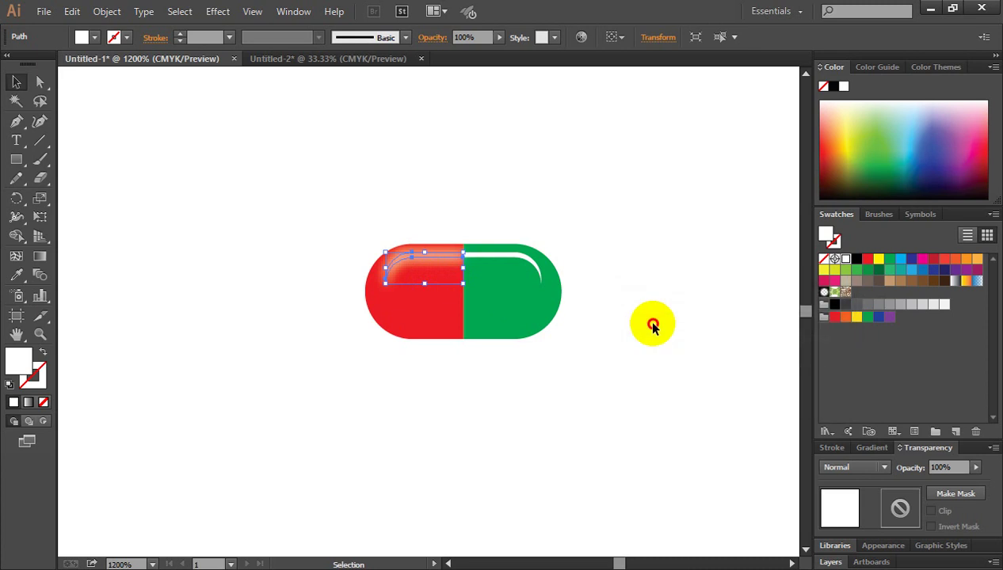
Step: Blur the green half's white highlight with a 2.4 px Gaussian Blur
click(497, 254)
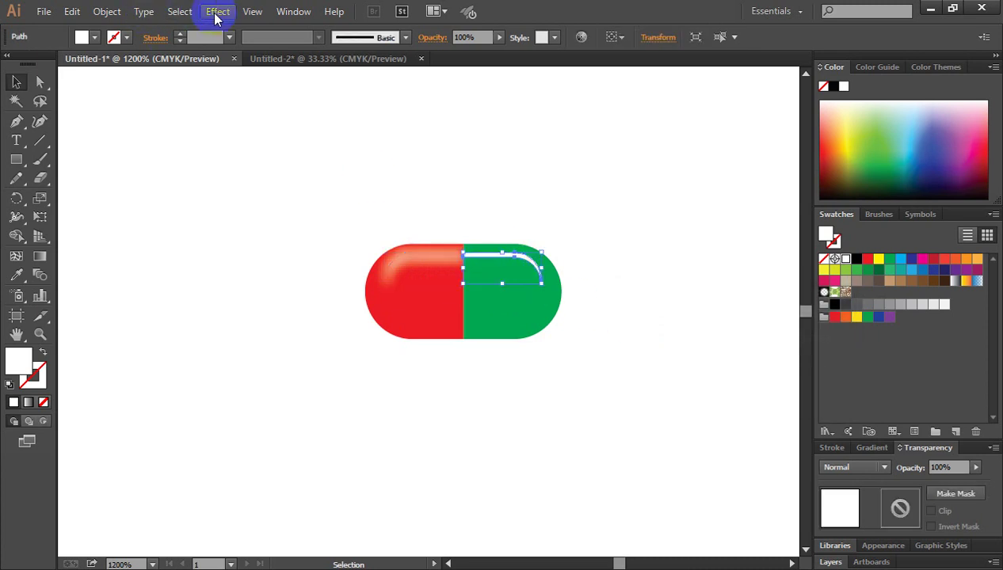
click(219, 13)
mouse_move(234, 274)
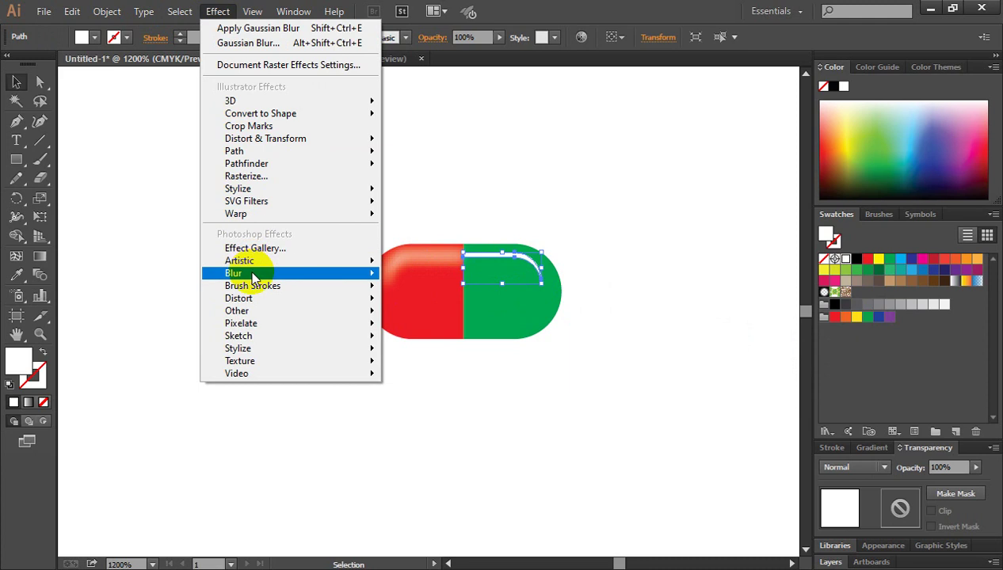
click(428, 275)
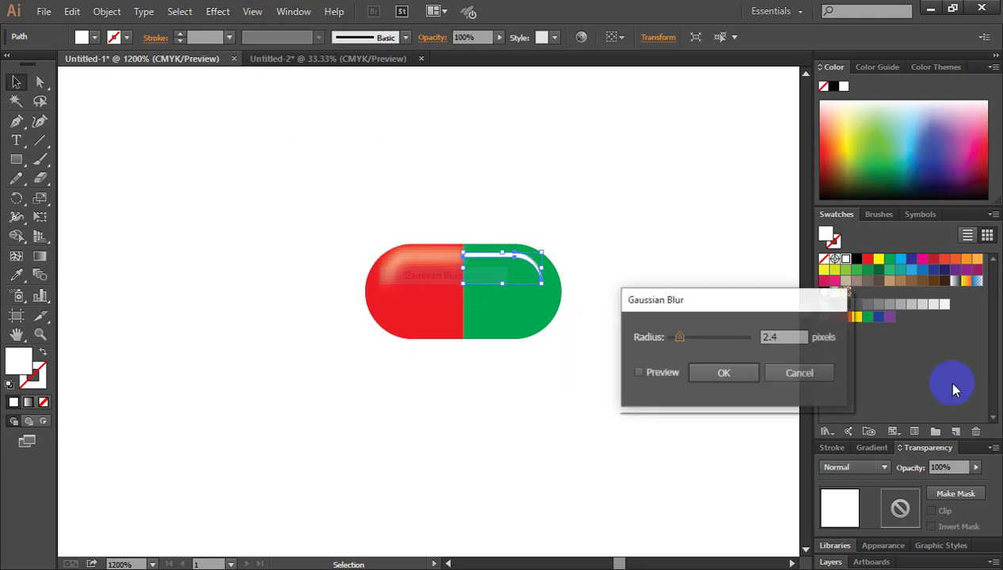
click(768, 338)
drag(774, 339, 728, 350)
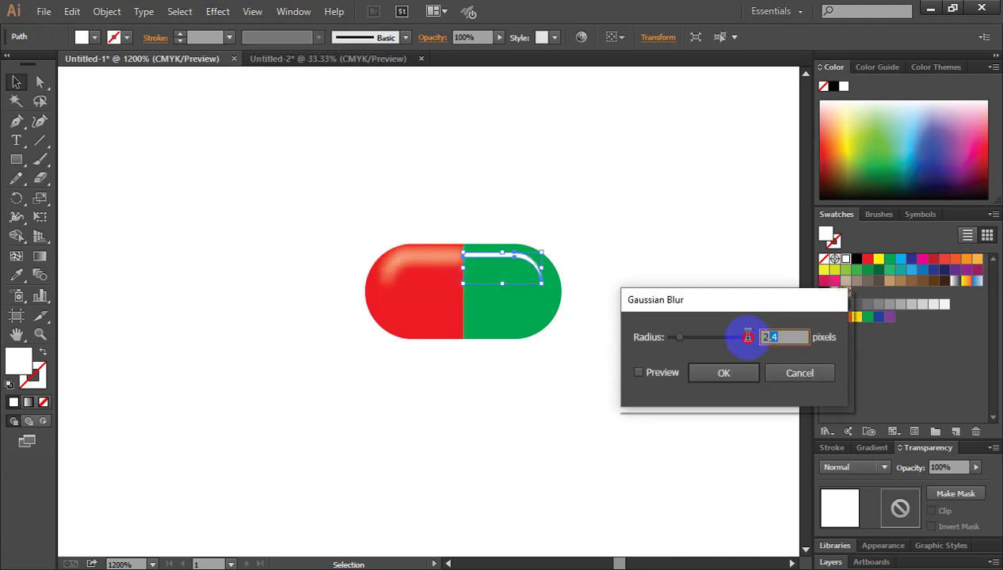
click(638, 373)
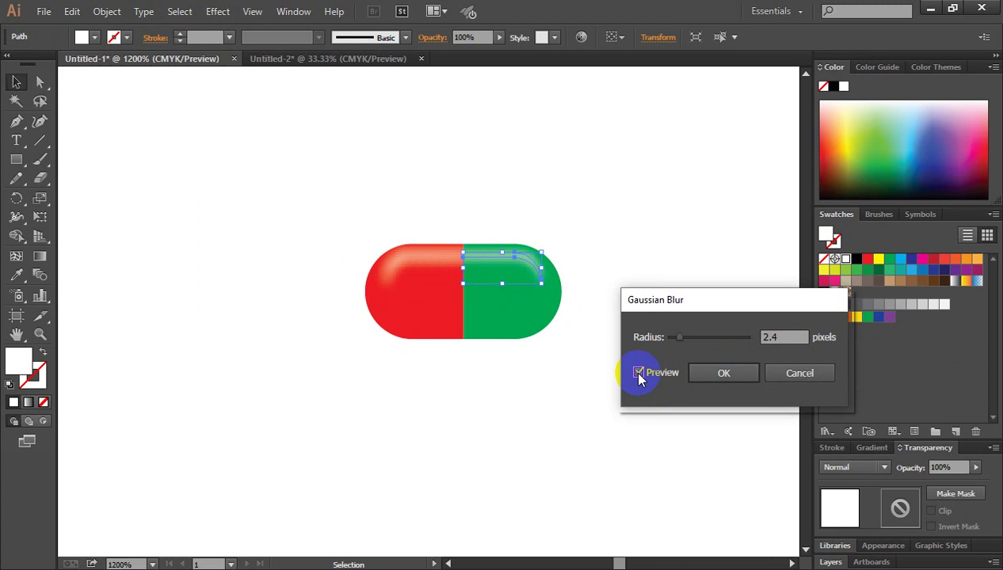
click(710, 378)
click(641, 358)
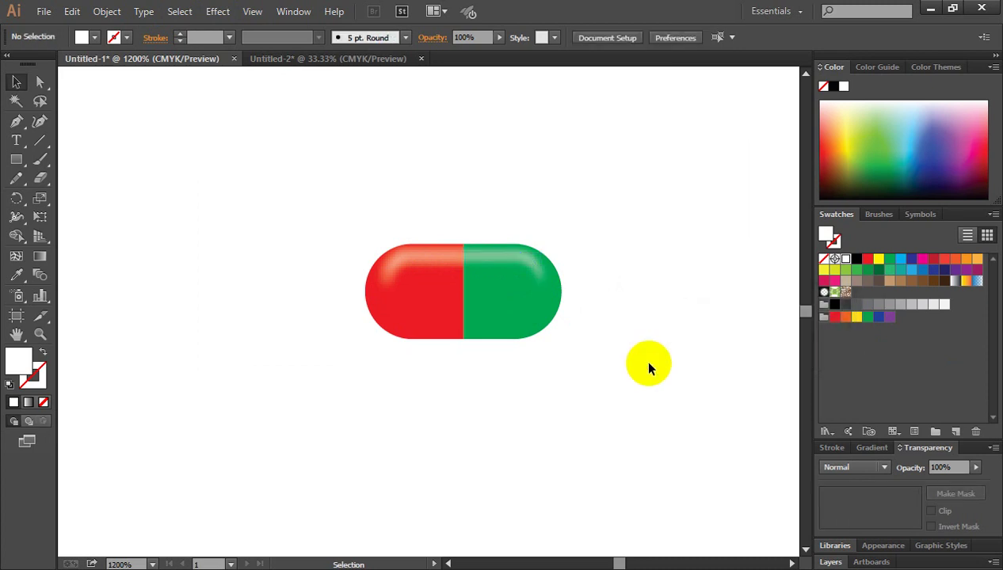
Step: Marquee-select all the pill's pieces and group them together
scroll(640, 358, down, 1)
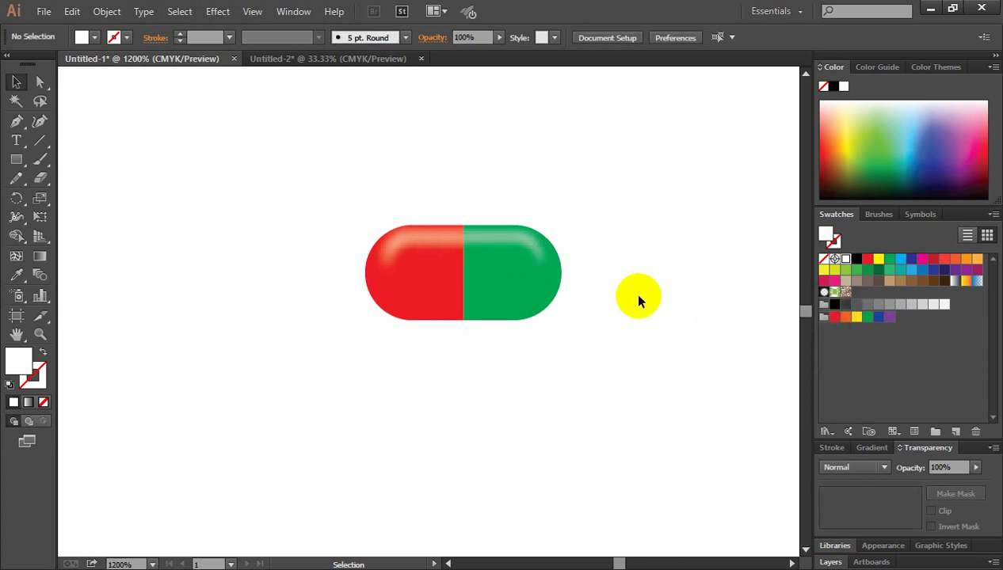
drag(343, 198, 539, 313)
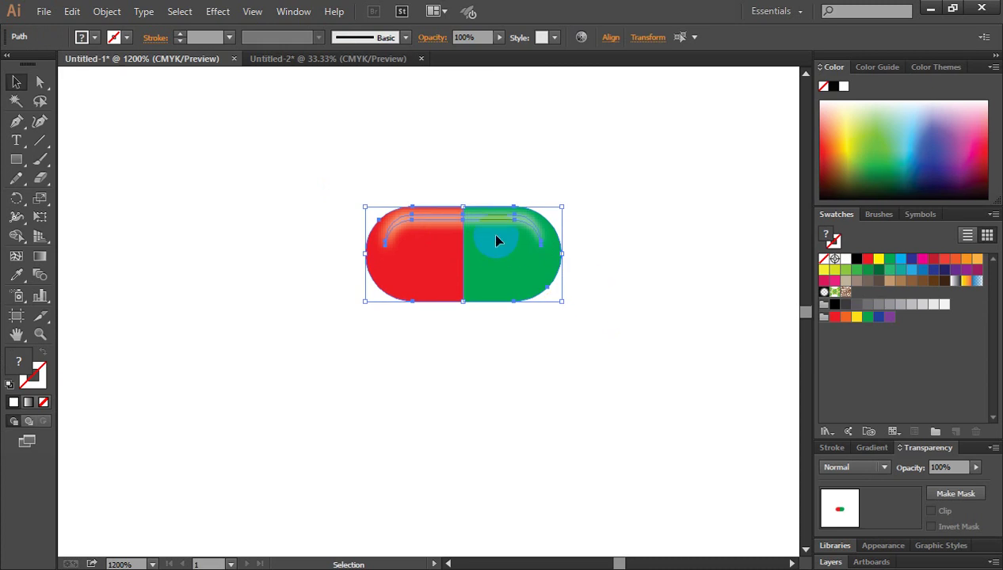
right_click(491, 230)
click(545, 311)
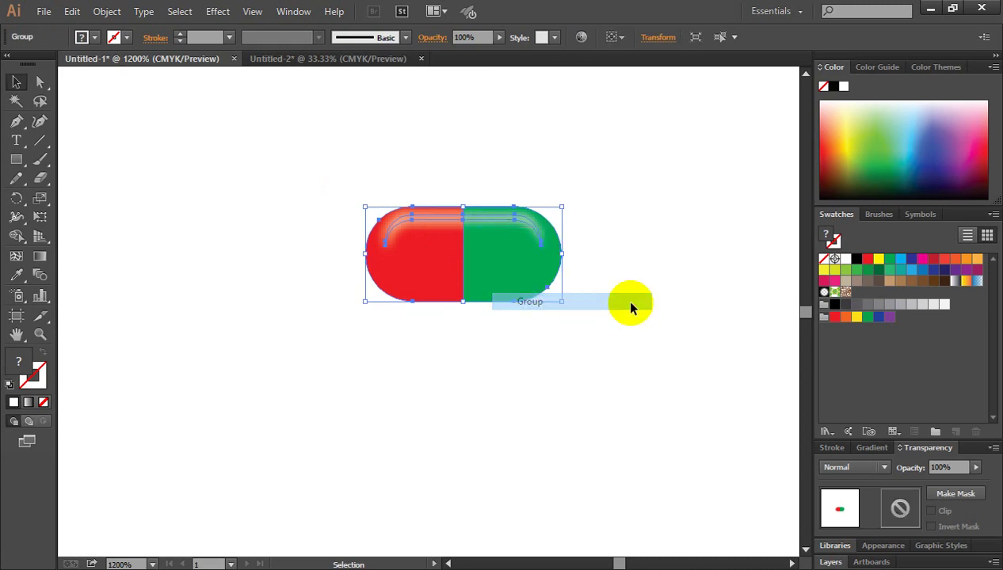
click(639, 291)
scroll(404, 326, down, 1)
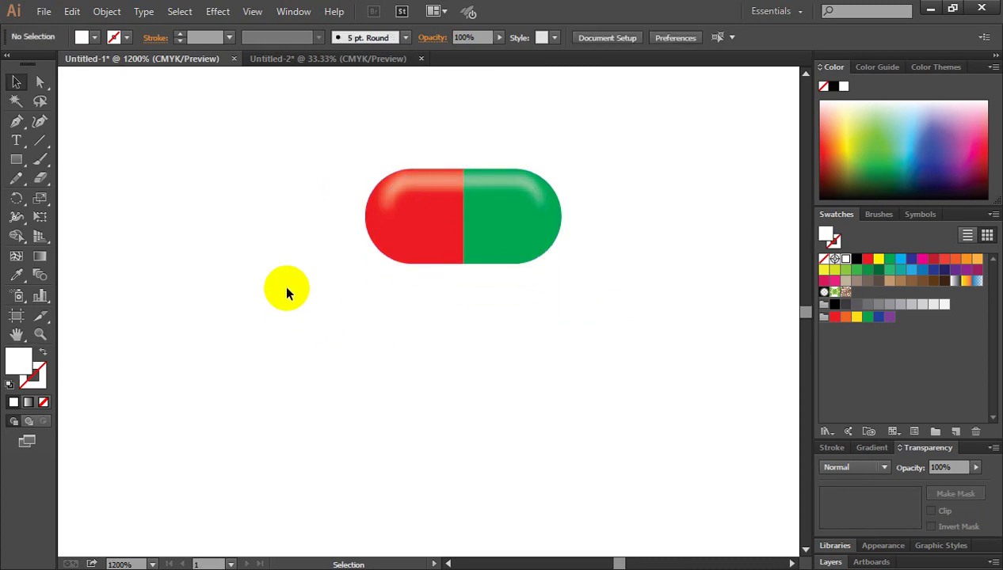
Step: Start the wordmark below the pill by typing 'cap'
click(15, 141)
click(370, 368)
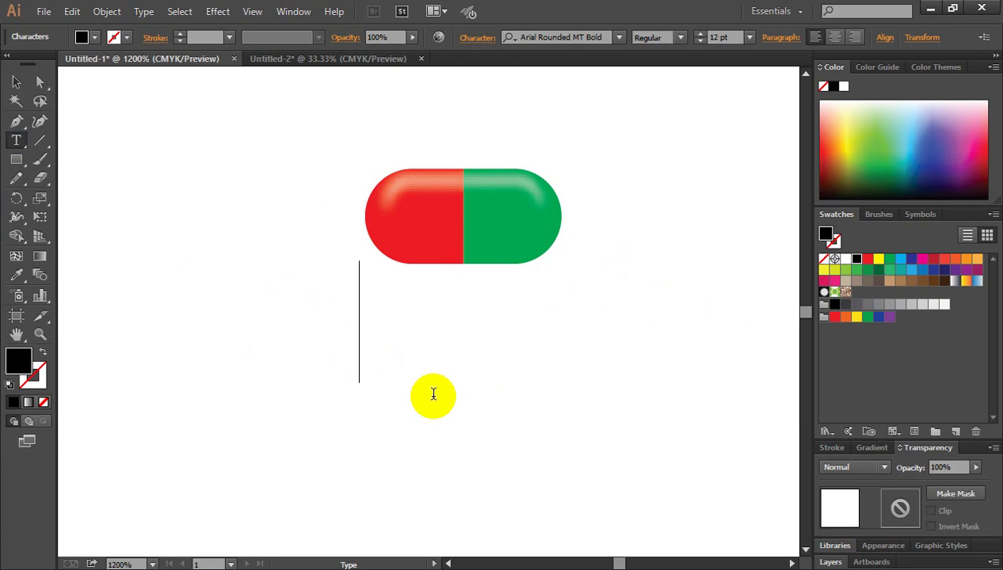
text(cap)
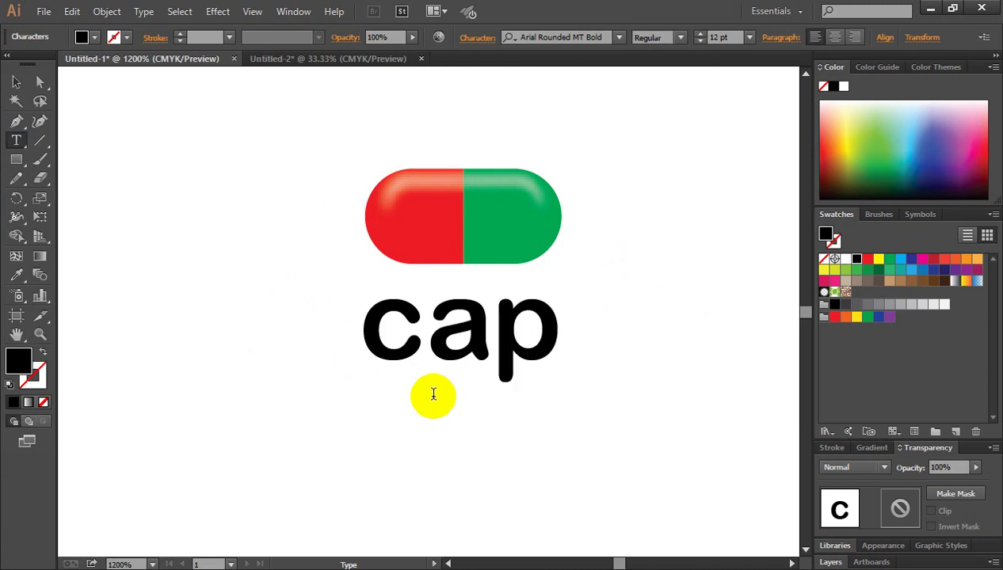
key(Escape)
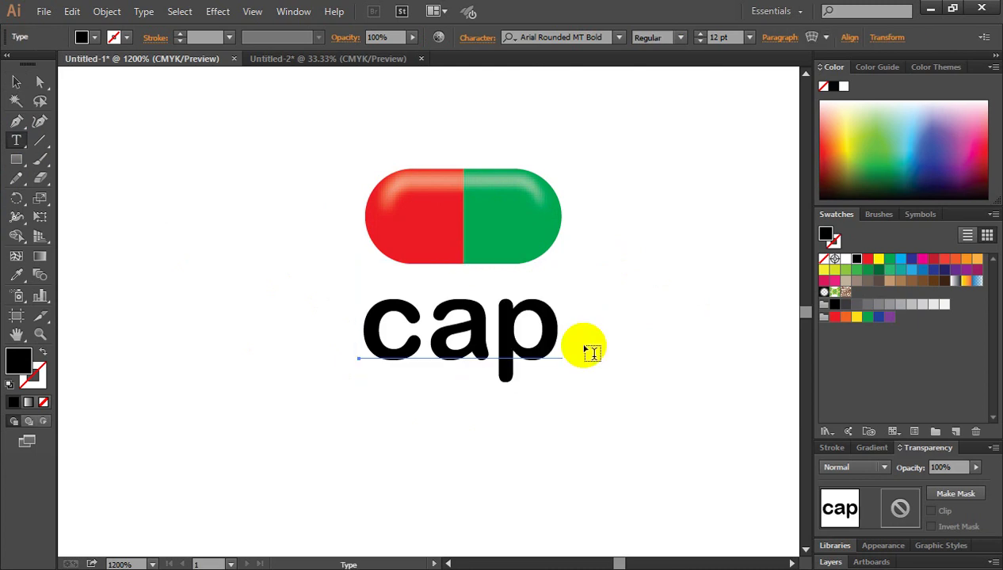
key(s)
key(u)
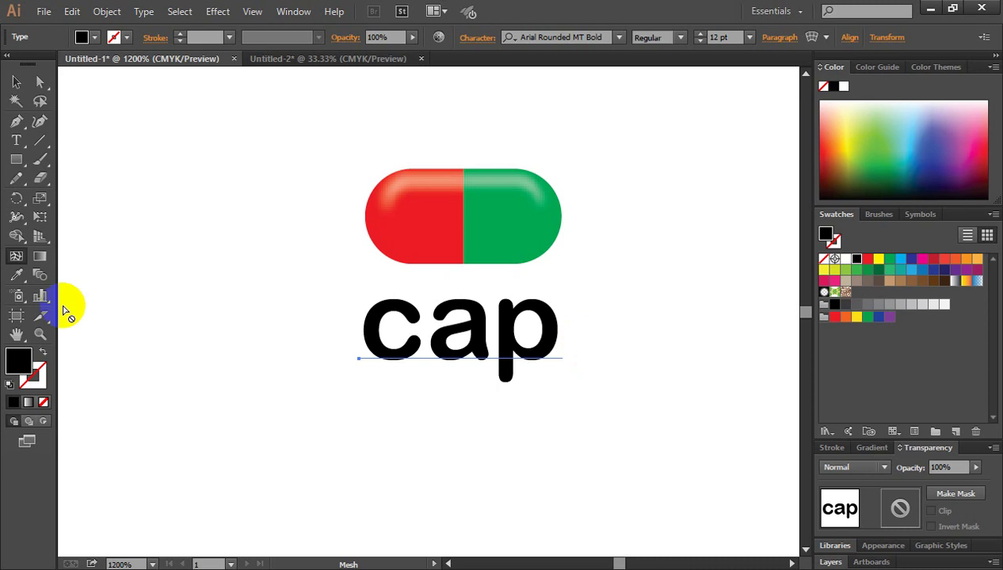
Step: Complete the word as 'capsule', shift it left under the pill, and select its text
click(15, 140)
click(554, 321)
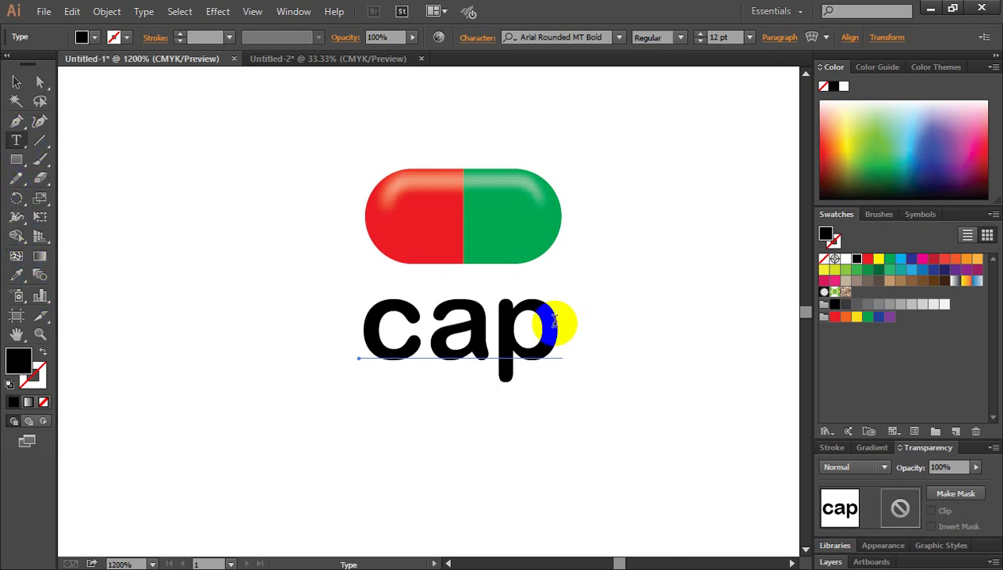
text(s)
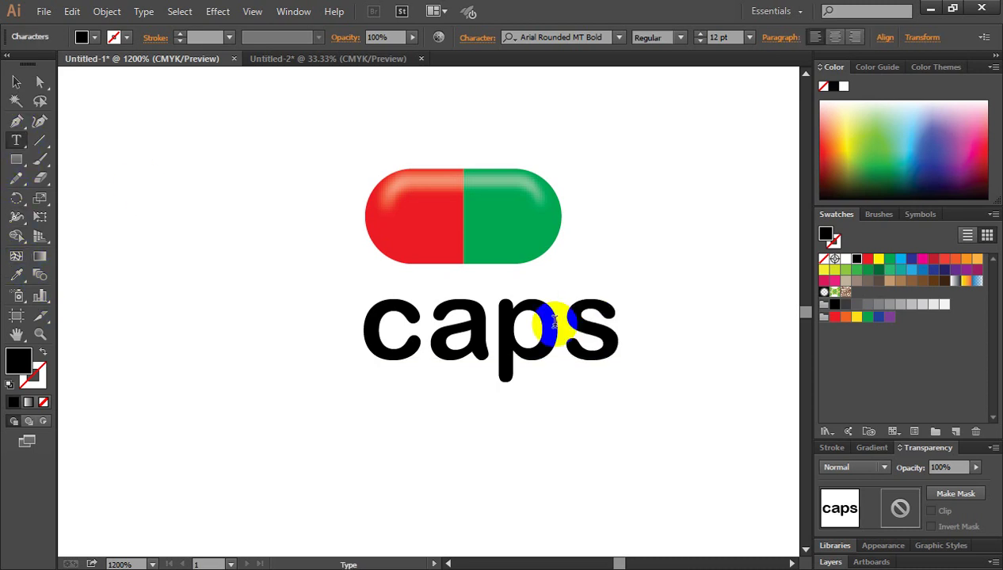
text(ule)
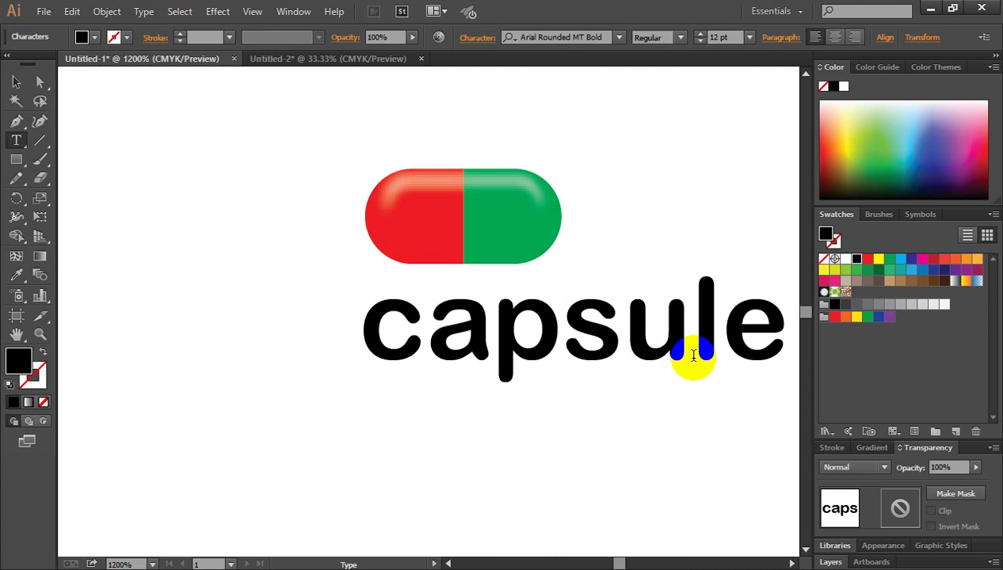
click(17, 82)
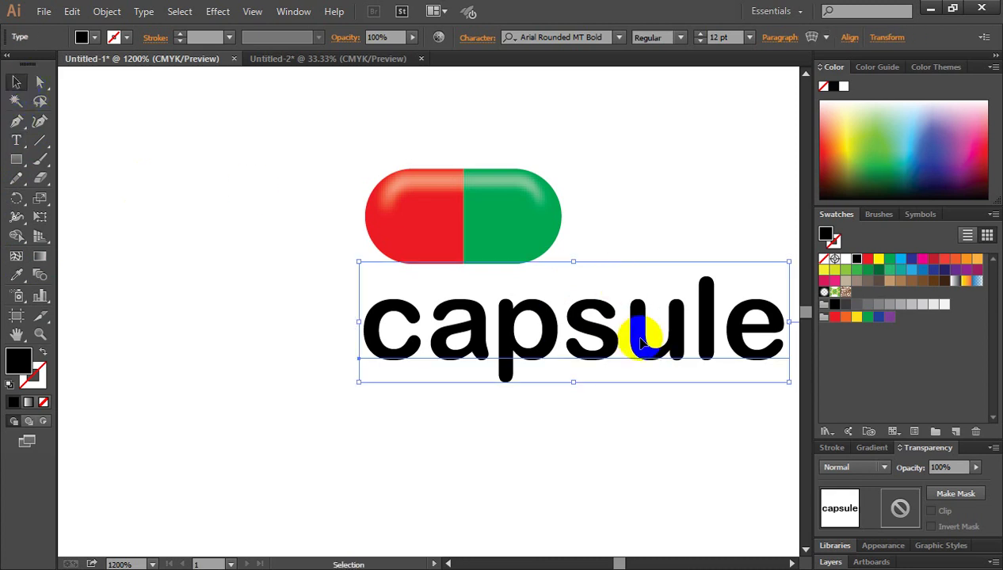
drag(645, 336, 576, 352)
click(23, 139)
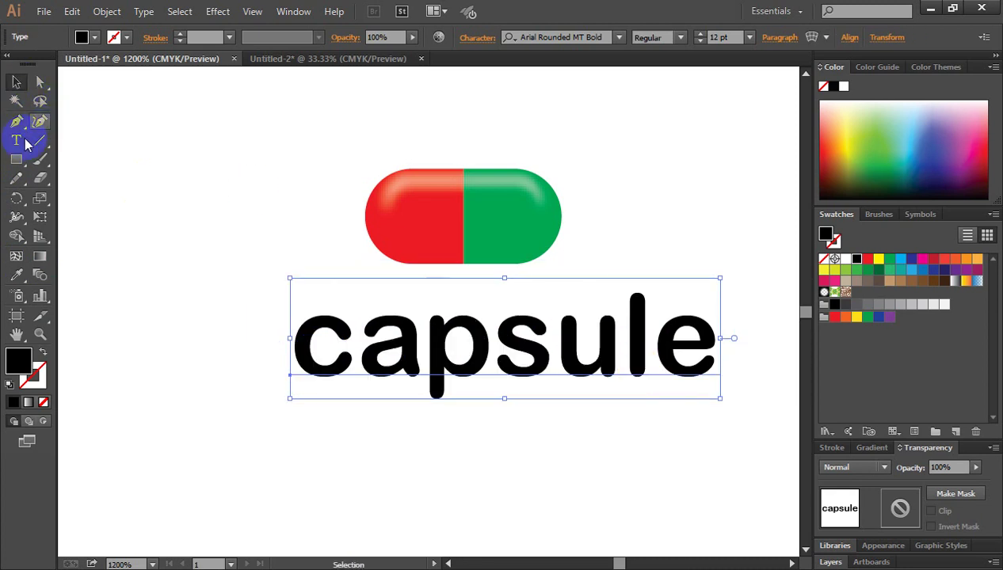
click(571, 353)
double_click(577, 352)
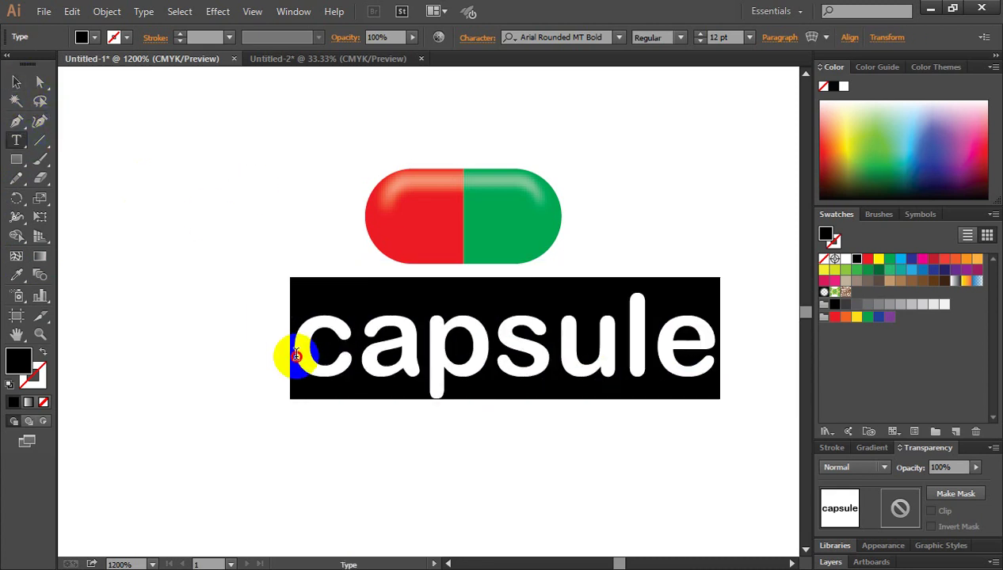
Step: Change the wordmark to uppercase CAPSULE, scale it to about 8.51 pt, and move it lower
click(143, 12)
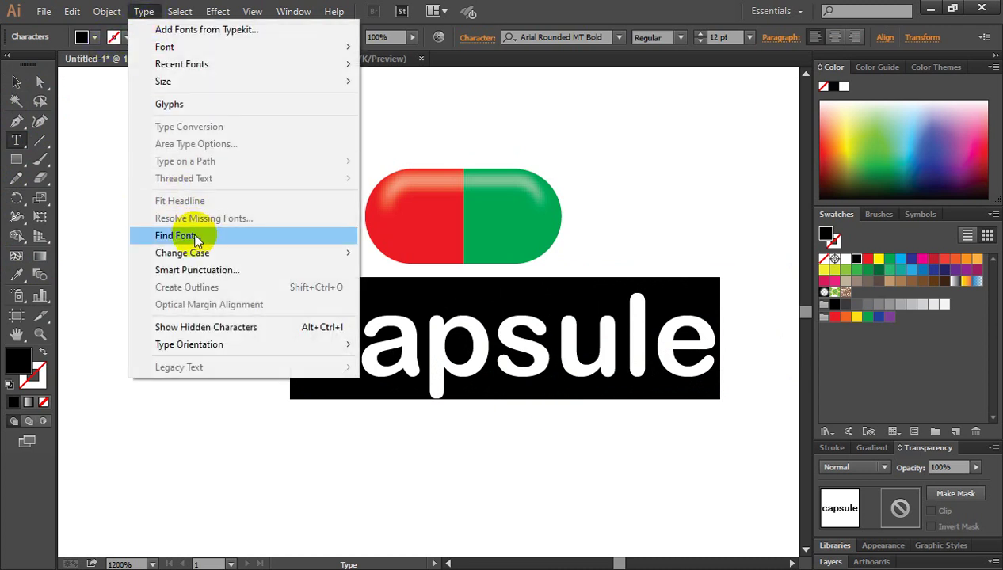
mouse_move(182, 253)
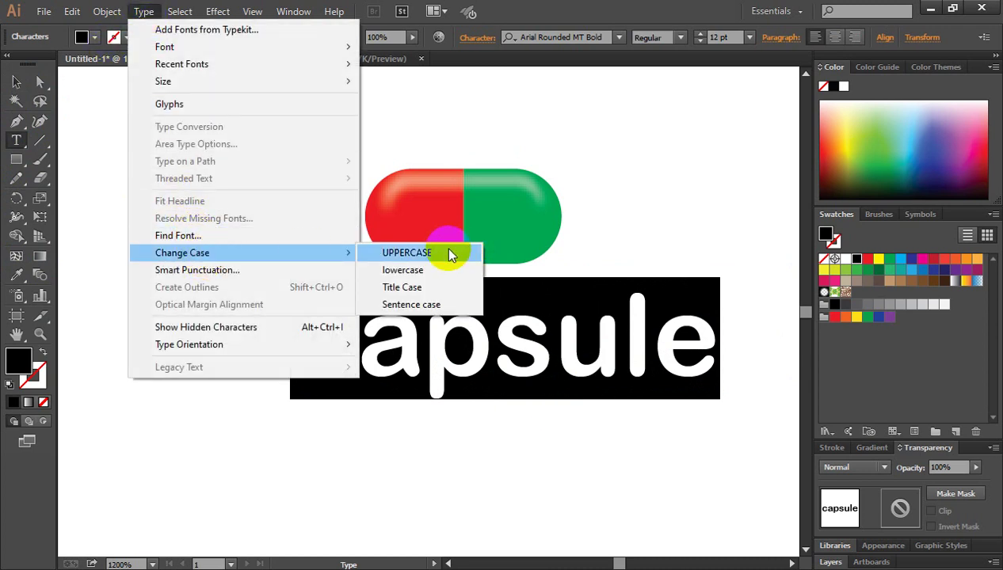
click(450, 254)
key(ctrl+minus)
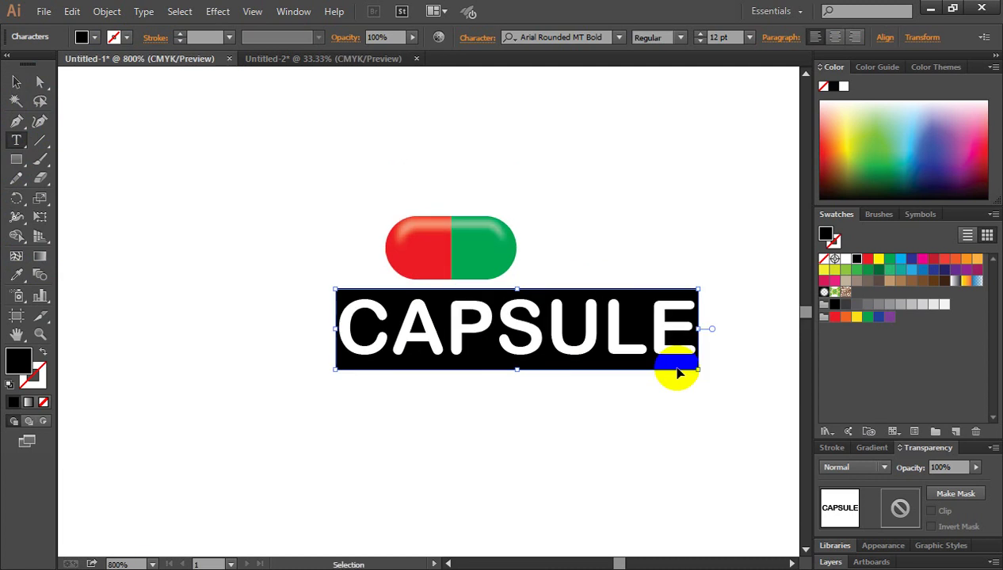
click(22, 81)
click(361, 295)
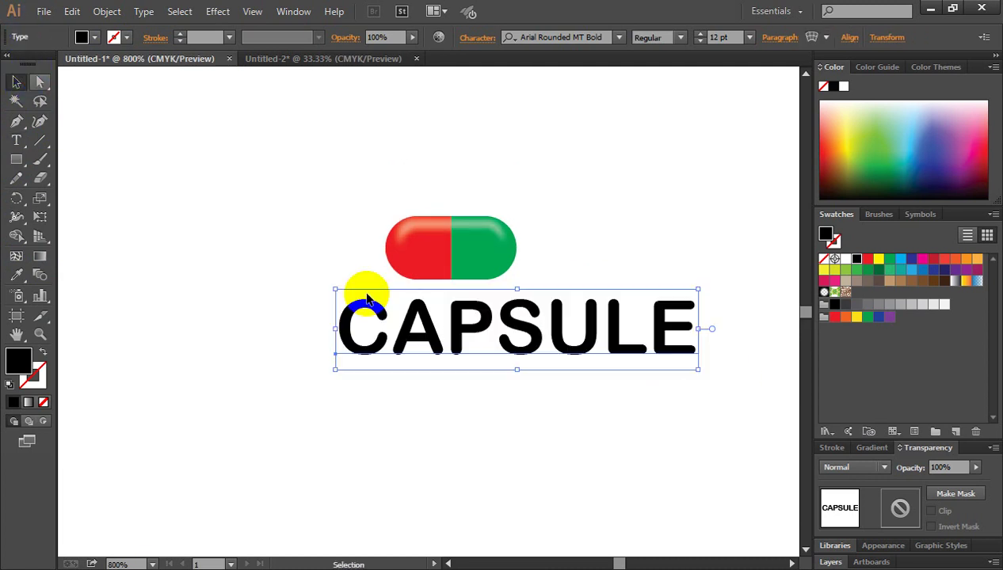
drag(698, 368, 643, 358)
drag(594, 336, 528, 345)
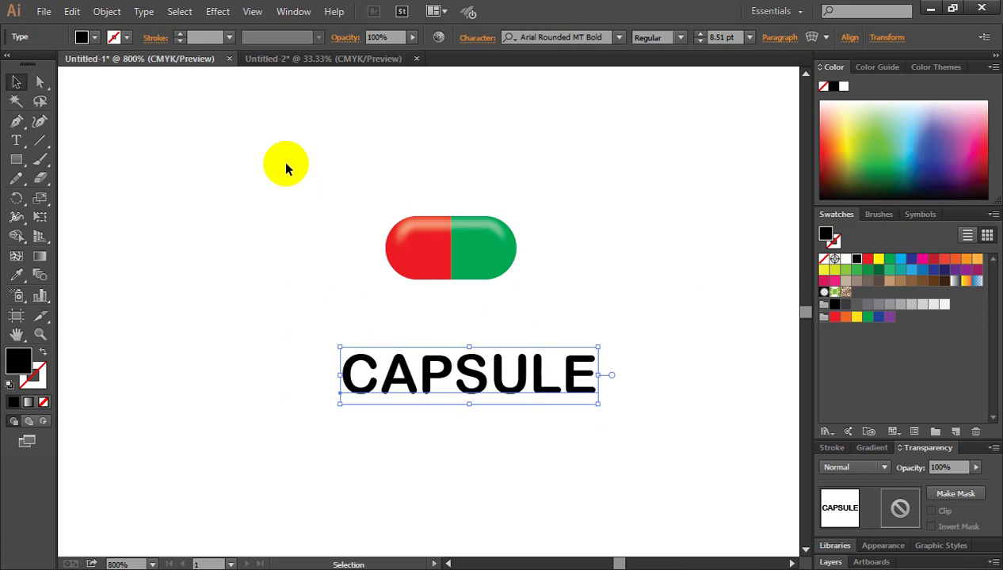
drag(287, 163, 564, 273)
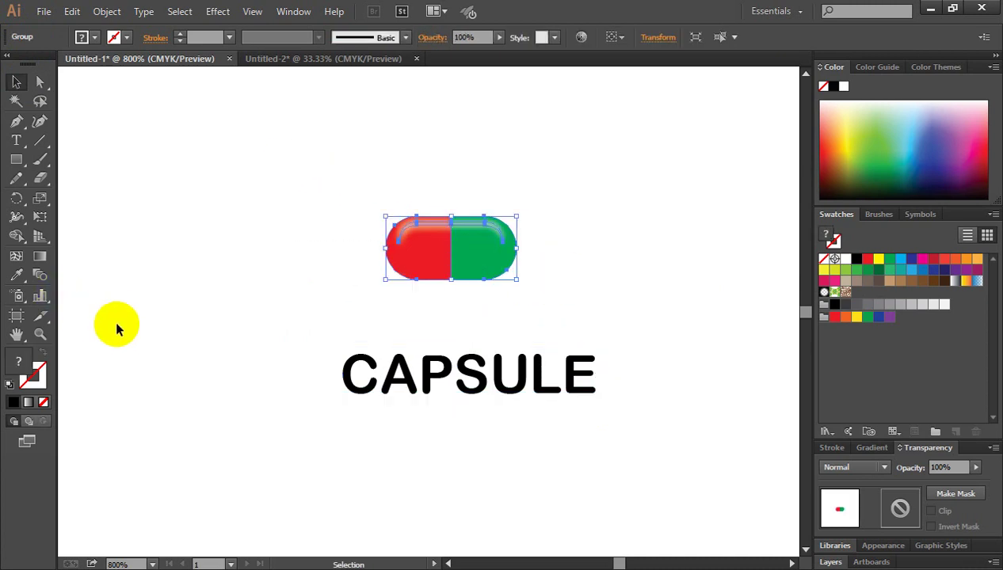
Step: Show the rulers and place a vertical guide through the pill's centre
key(a)
key(v)
key(ctrl+r)
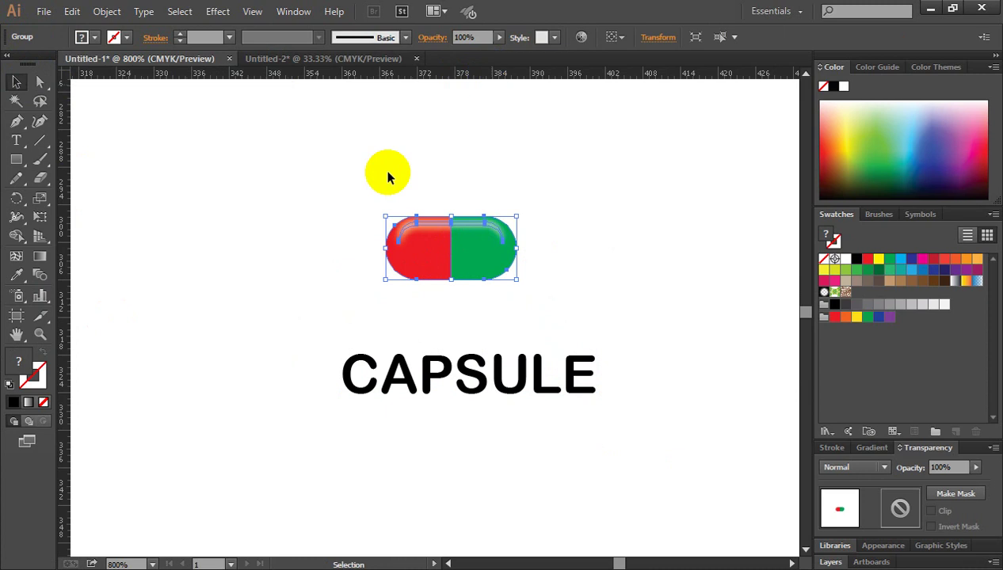
drag(63, 292, 453, 277)
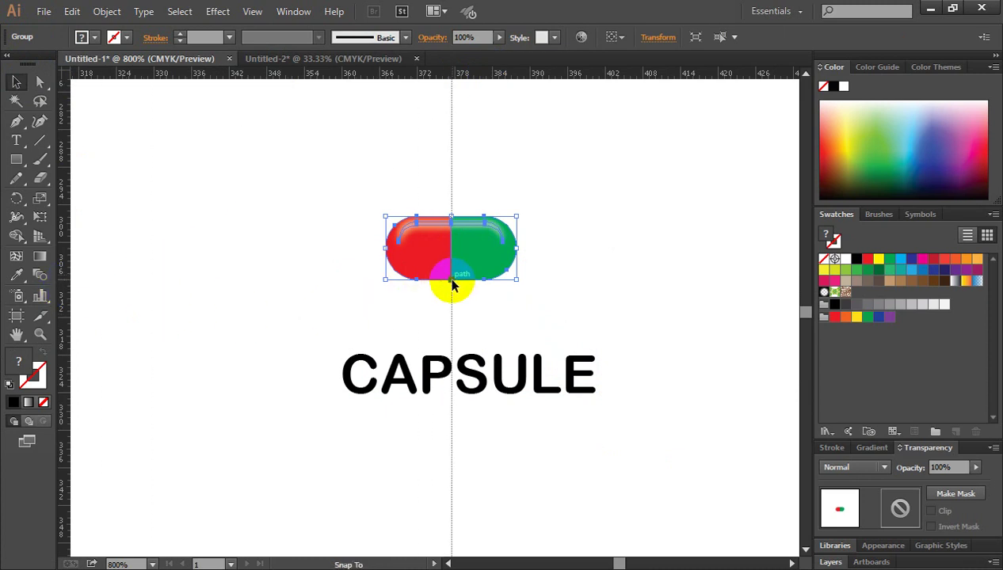
Step: Nudge the CAPSULE text left and up to centre it on the guide under the pill
click(453, 285)
click(521, 370)
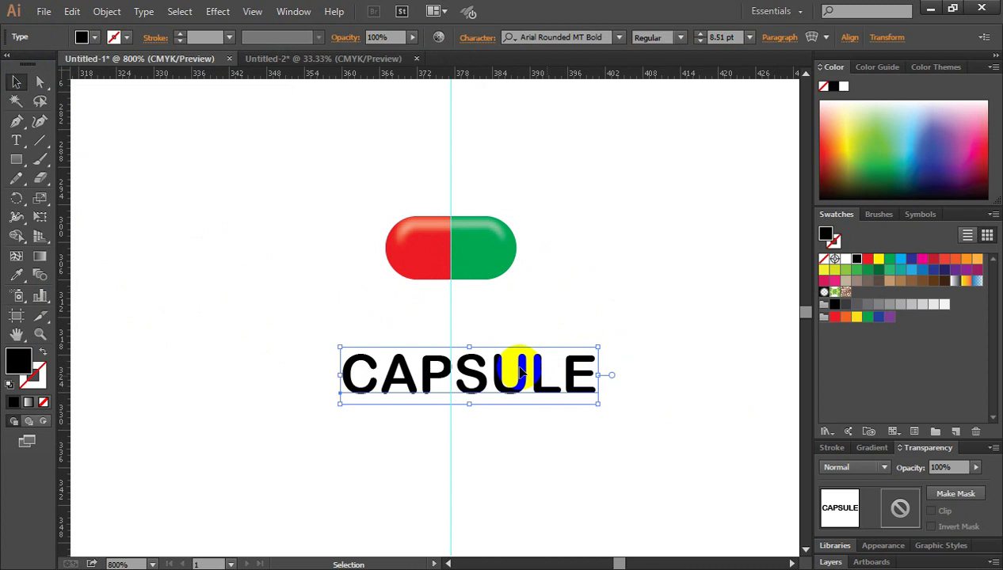
key(Left)
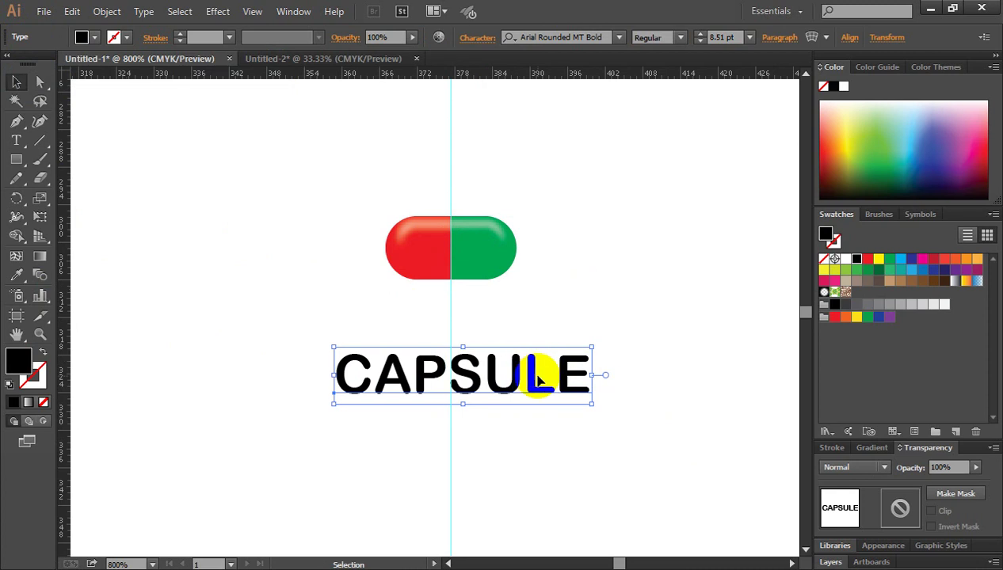
key(Left)
key(Left)
key(Up)
key(Up)
key(Up)
key(Up)
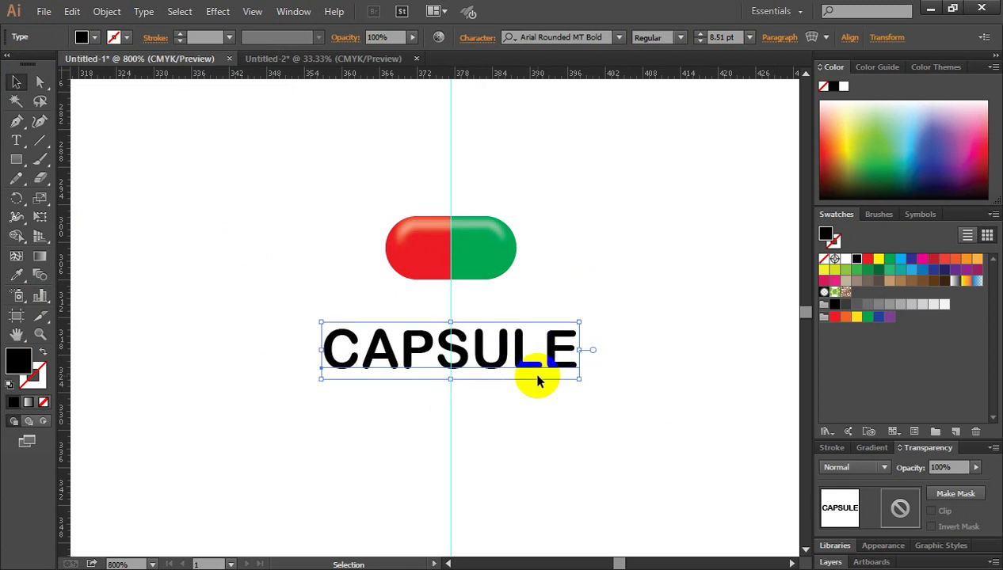
key(Up)
key(Up)
key(Up)
key(Up)
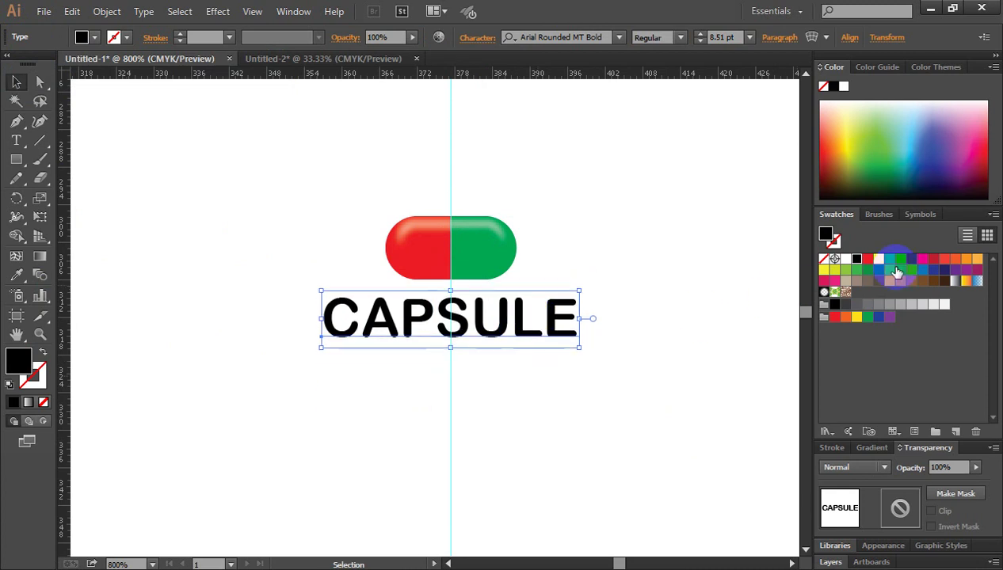
Step: Recolour the CAPSULE wordmark to the darker green #02592D
click(878, 270)
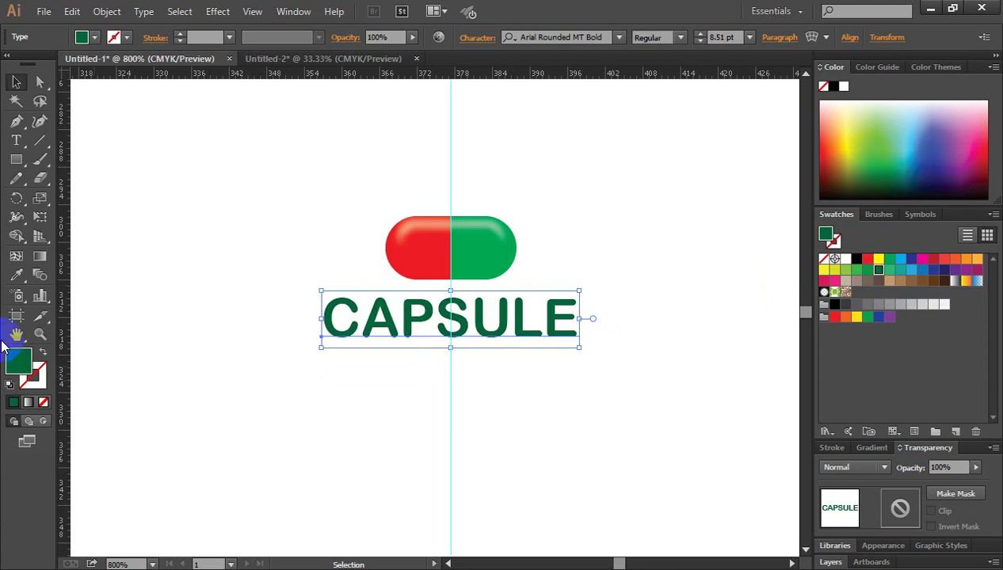
double_click(19, 361)
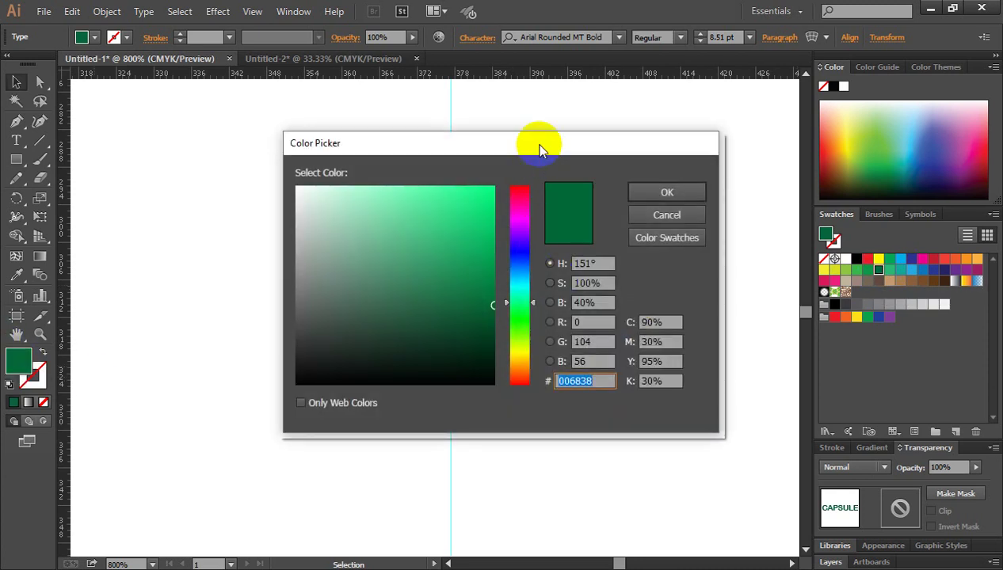
drag(539, 148, 739, 180)
drag(705, 358, 698, 355)
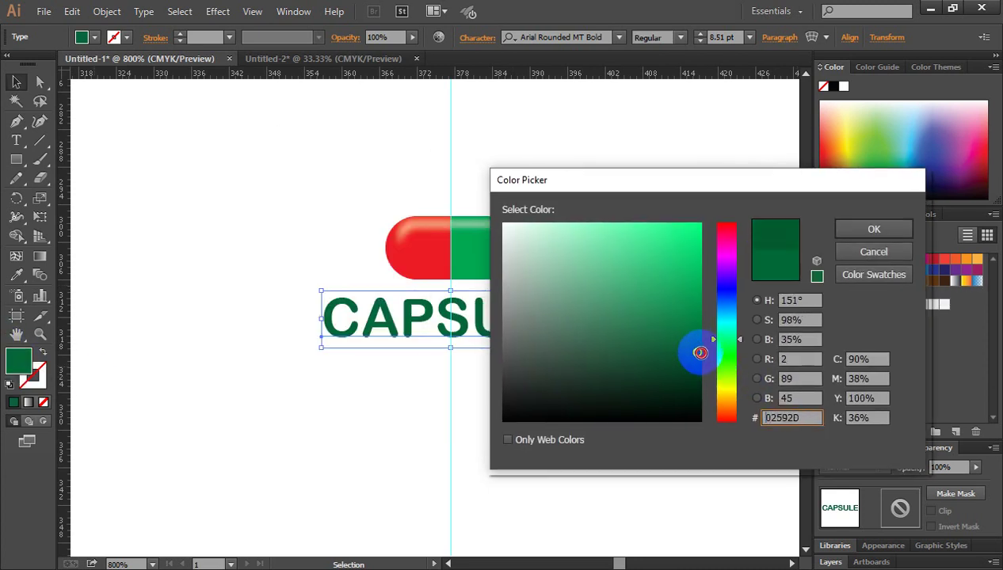
click(855, 239)
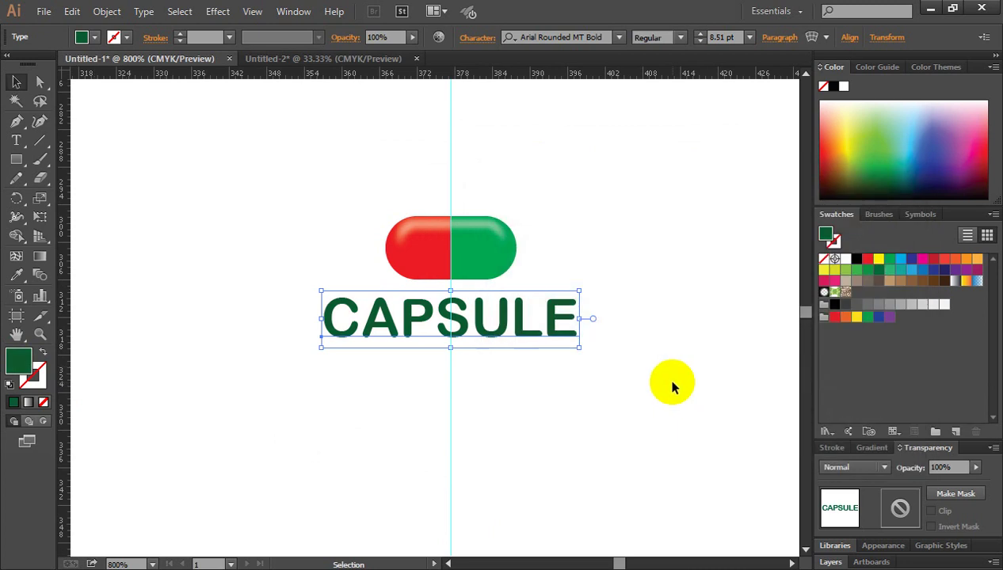
click(671, 380)
click(487, 331)
scroll(554, 372, down, 1)
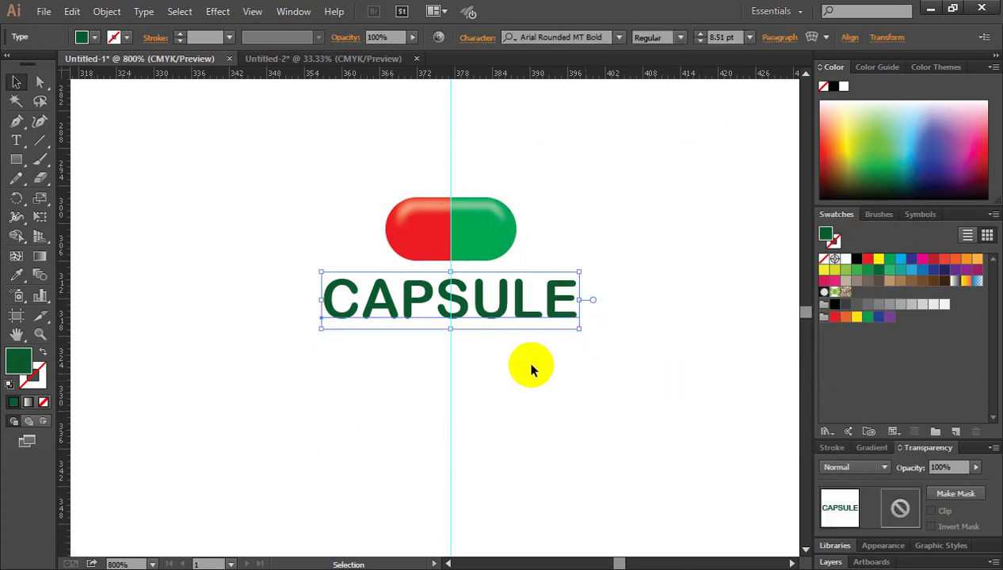
click(529, 366)
Step: Type 'TAGLINE HERE' below CAPSULE and scale it down to about 1.51 pt
click(19, 143)
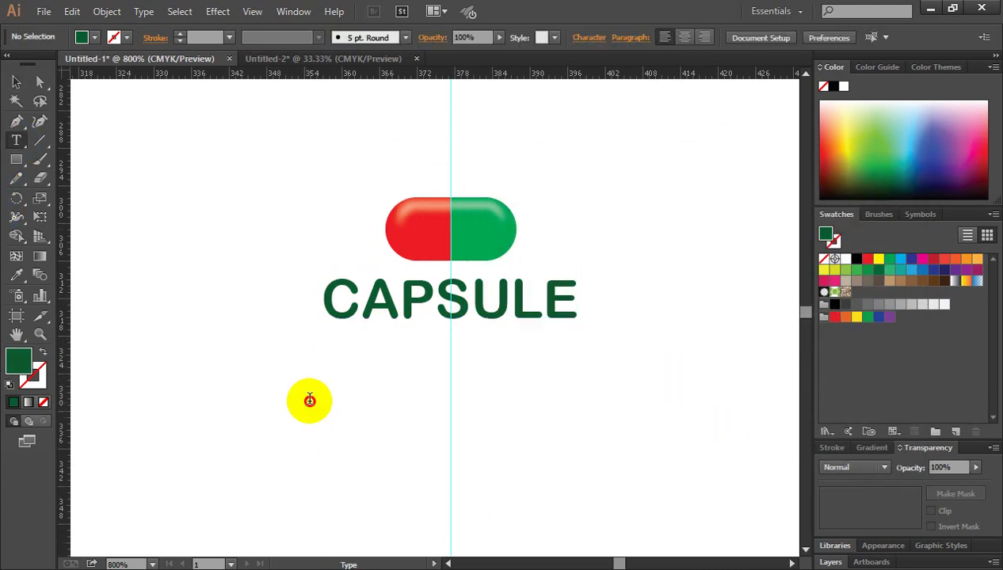
click(394, 406)
text(t)
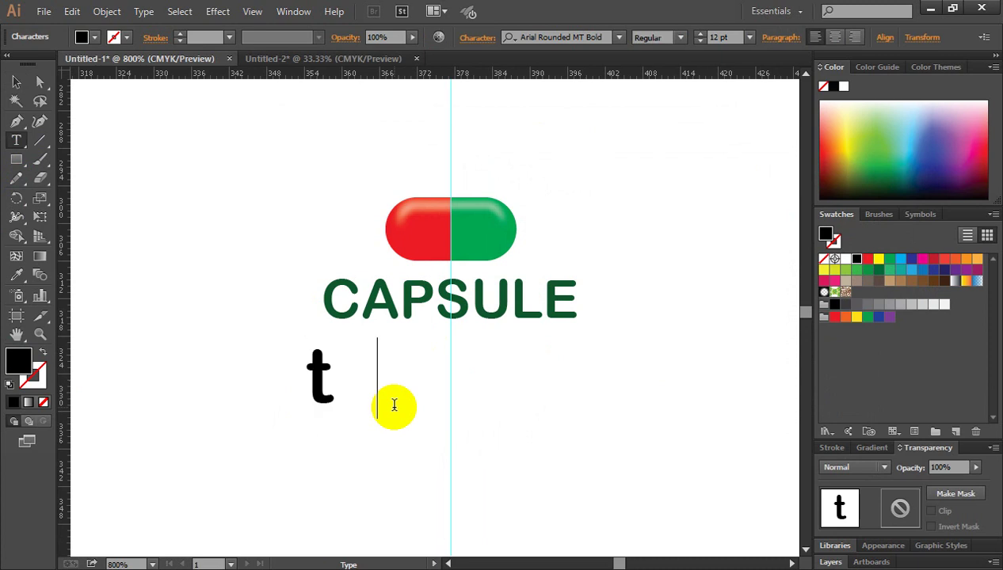
text(age)
key(BackSpace)
key(BackSpace)
key(BackSpace)
key(BackSpace)
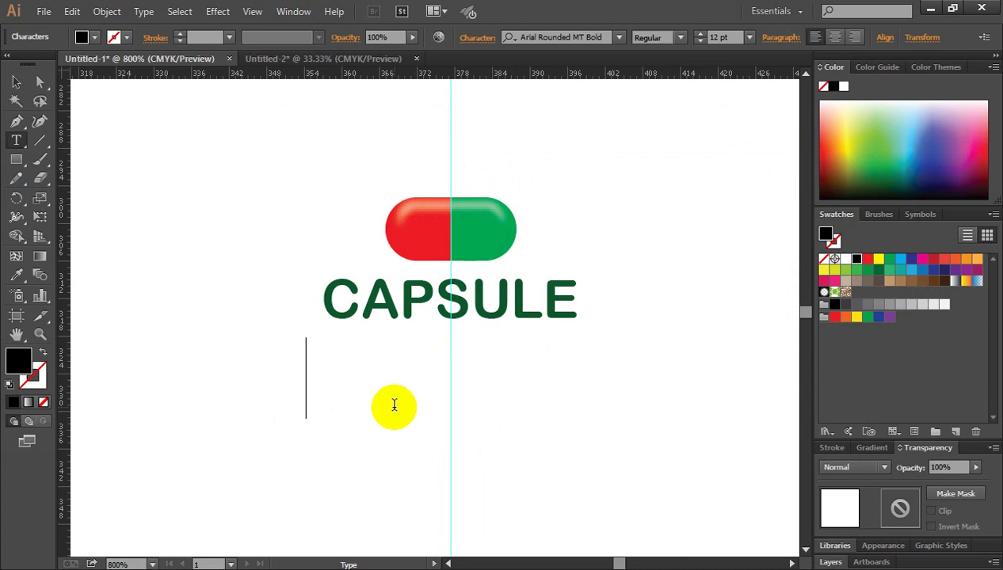
text(TAGLINE)
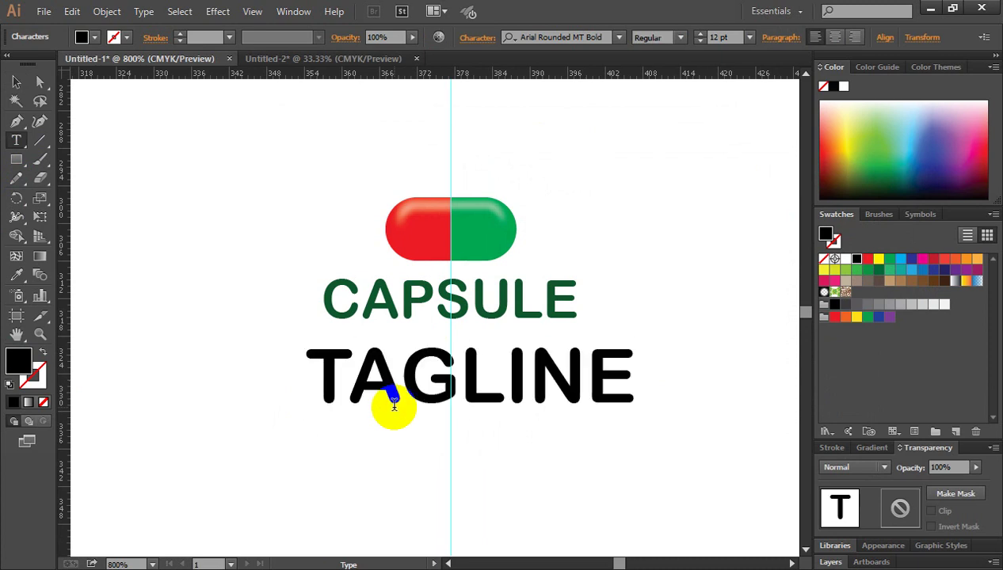
text( HERE)
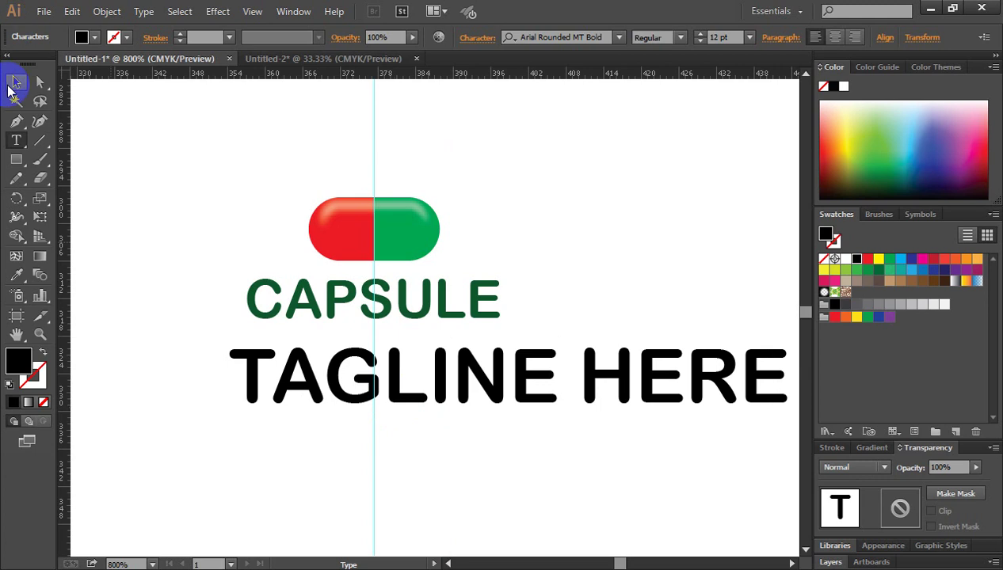
click(15, 82)
mouse_move(788, 338)
mouse_down()
mouse_move(750, 364)
mouse_move(620, 419)
mouse_up()
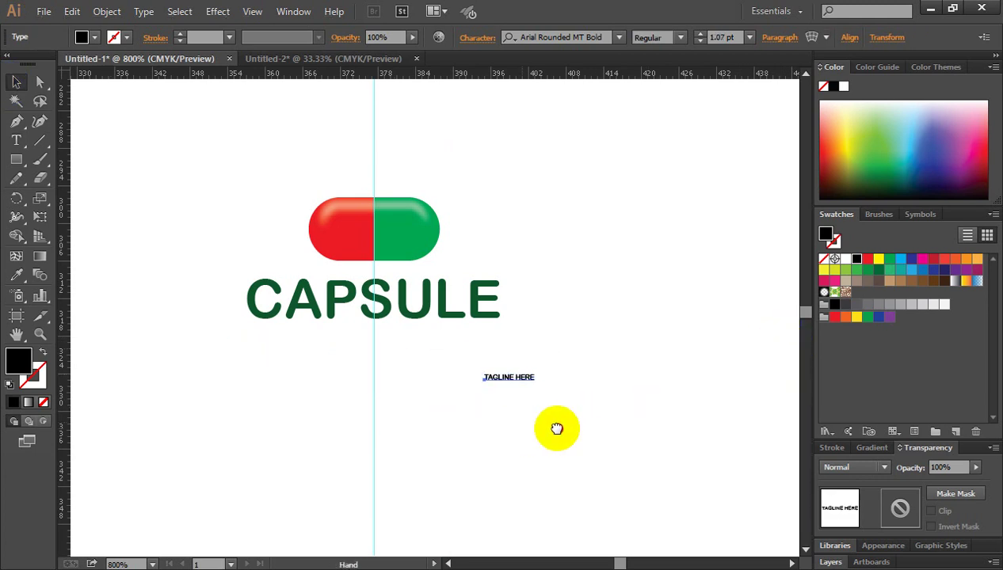
mouse_move(556, 427)
mouse_down()
mouse_move(657, 394)
mouse_move(500, 360)
mouse_move(433, 326)
mouse_up()
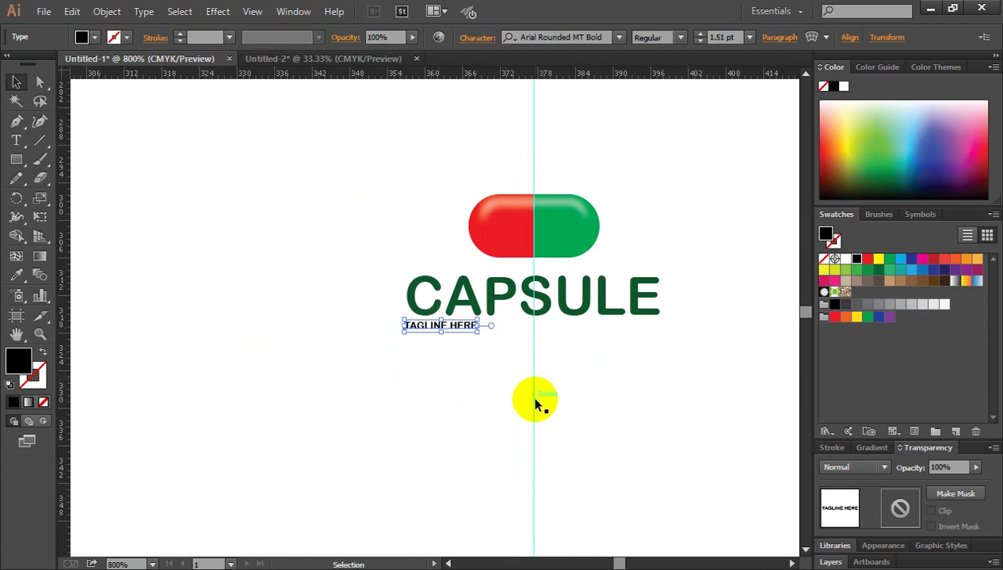
Step: Increase the tagline's tracking and delete the space between TAGLINE and HERE
key(alt+Right)
key(alt+Right)
key(alt+Right)
key(alt+Right)
key(alt+Right)
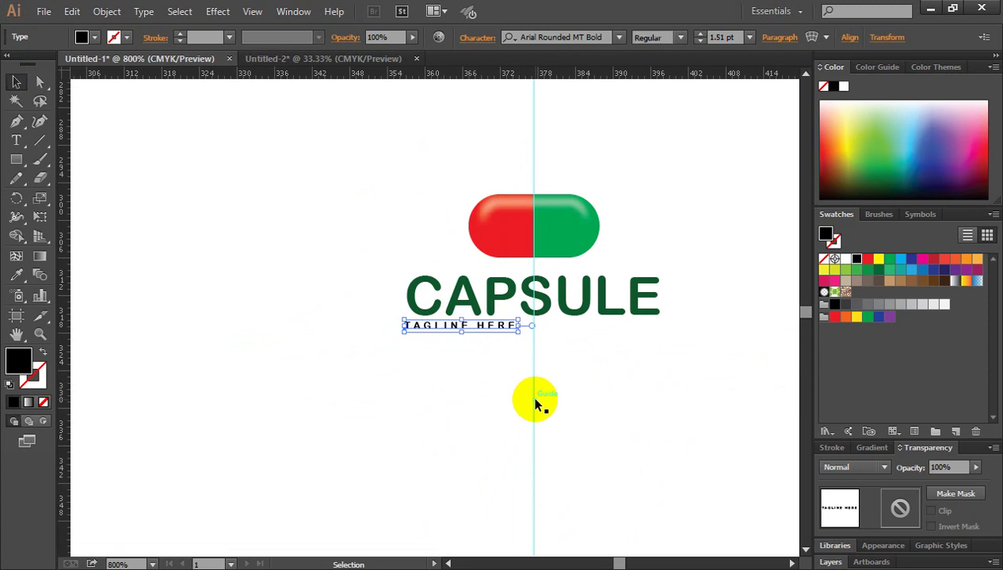
key(alt+Right)
key(alt+Right)
key(alt+Right)
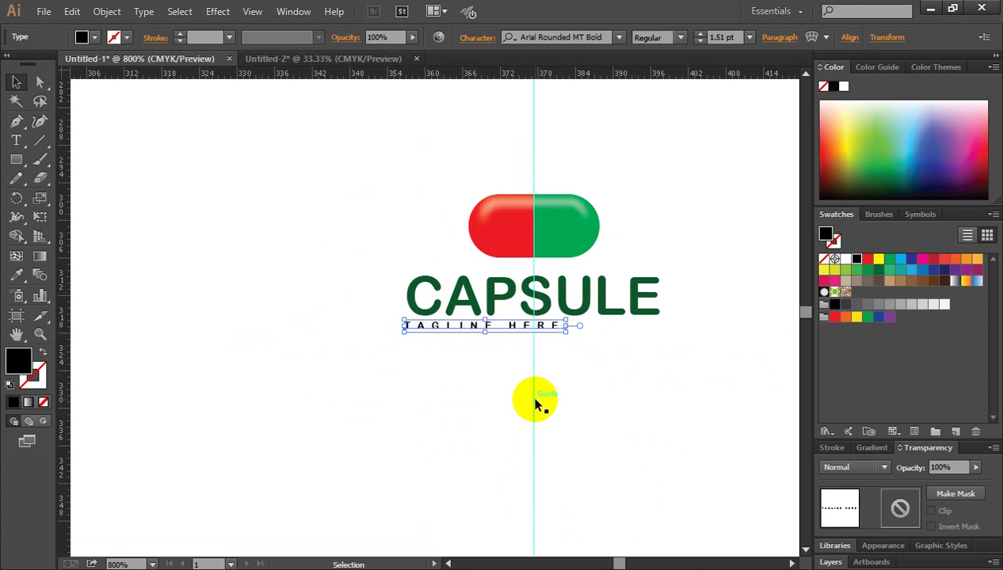
click(16, 140)
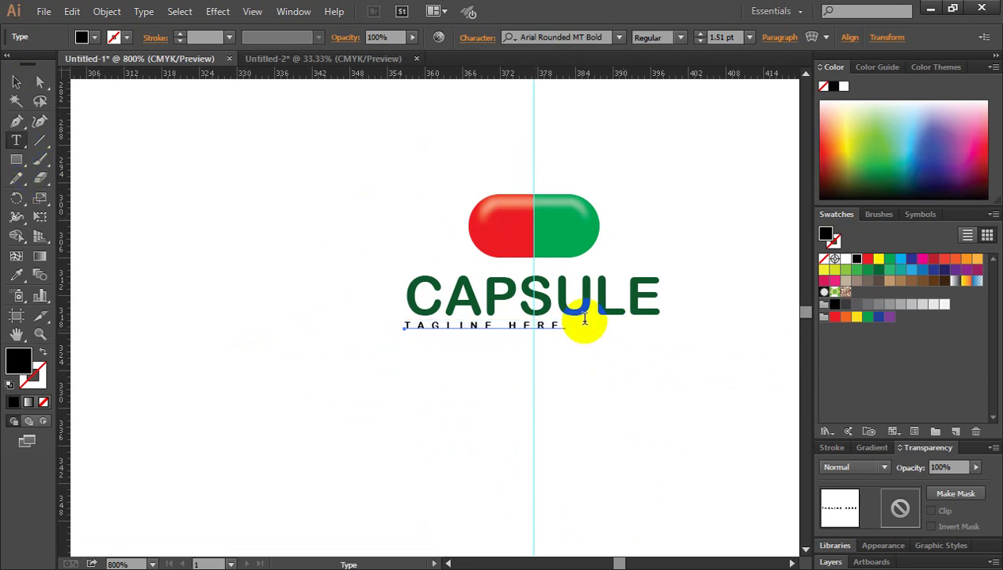
click(510, 329)
key(BackSpace)
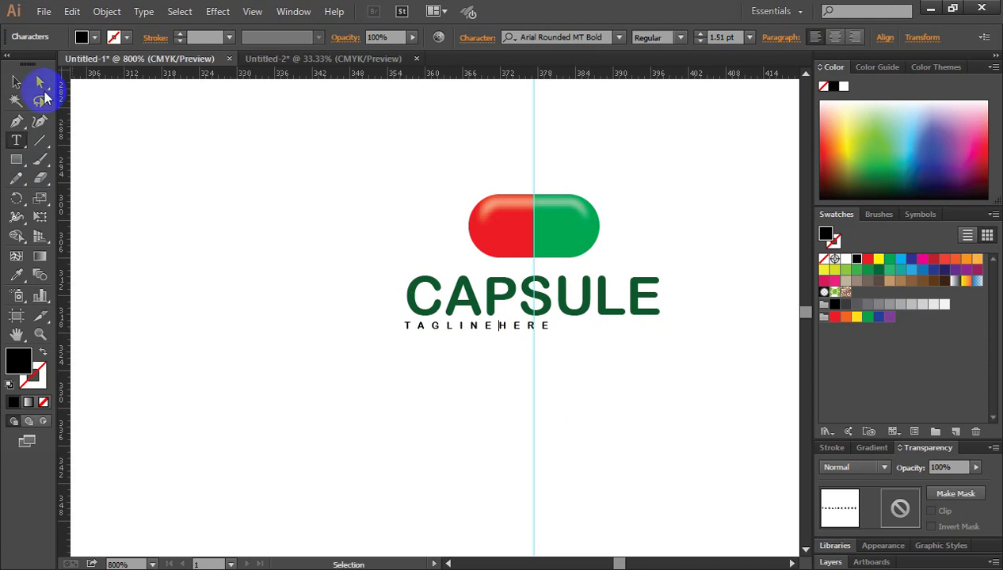
Step: Widen the tracking further and stretch the tagline to span CAPSULE's full width
click(16, 82)
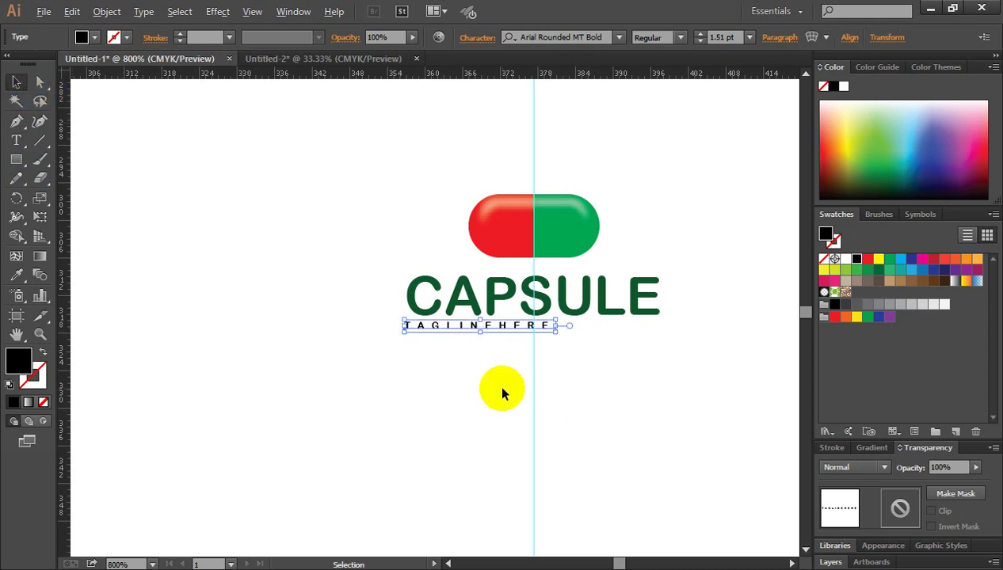
key(alt+Right)
key(alt+Right)
key(alt+Right)
key(alt+Right)
key(alt+Right)
key(alt+Right)
key(alt+Right)
key(alt+Right)
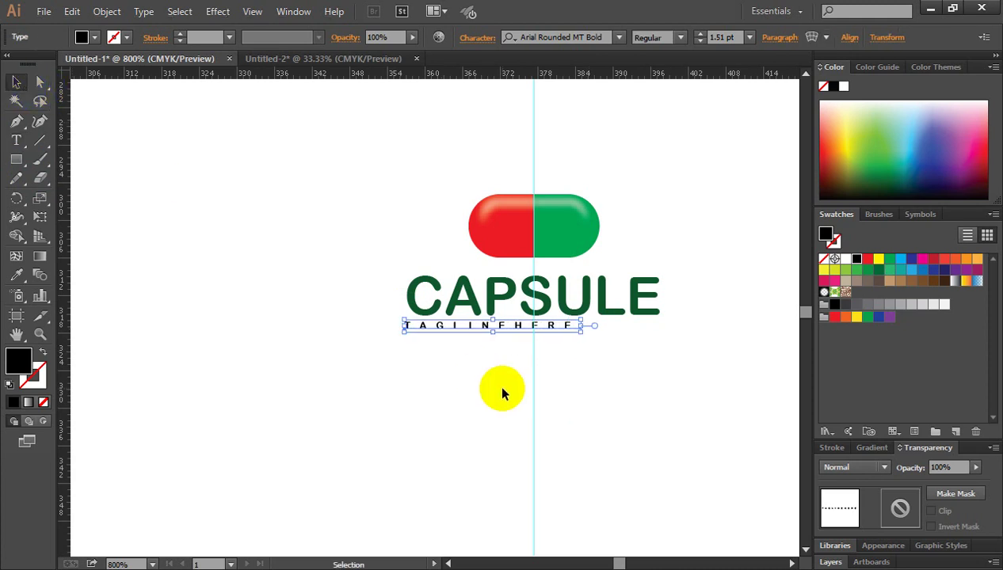
key(alt+Right)
key(alt+Right)
key(alt+Right)
key(alt+Right)
key(alt+Right)
key(alt+Right)
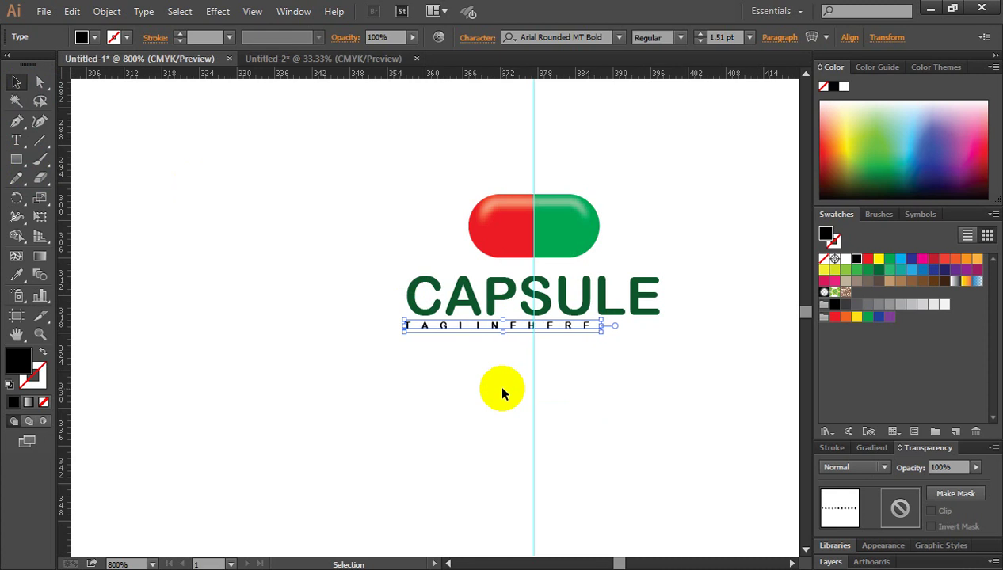
drag(601, 326, 687, 380)
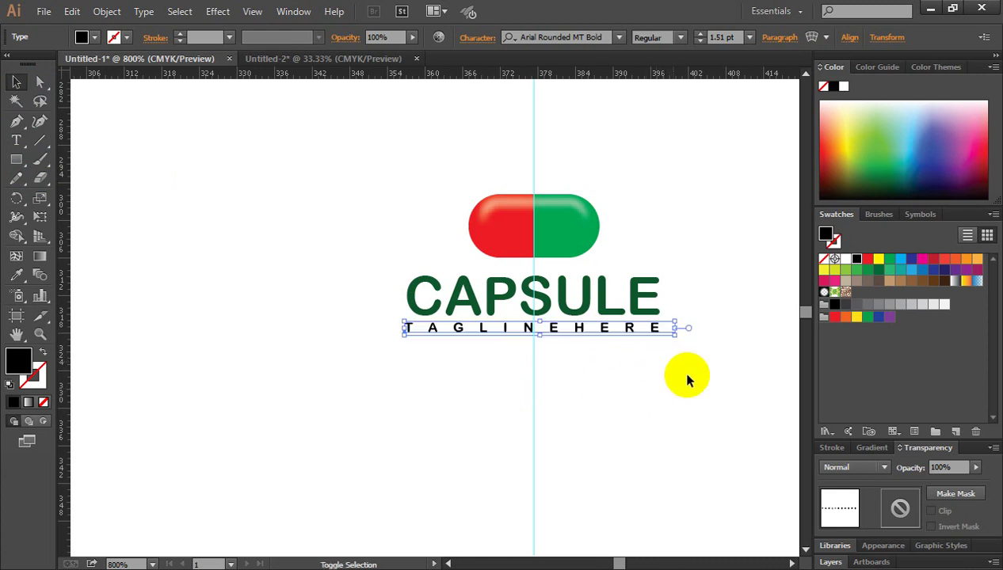
click(678, 394)
Step: Delete the vertical centre line
scroll(565, 186, up, 1)
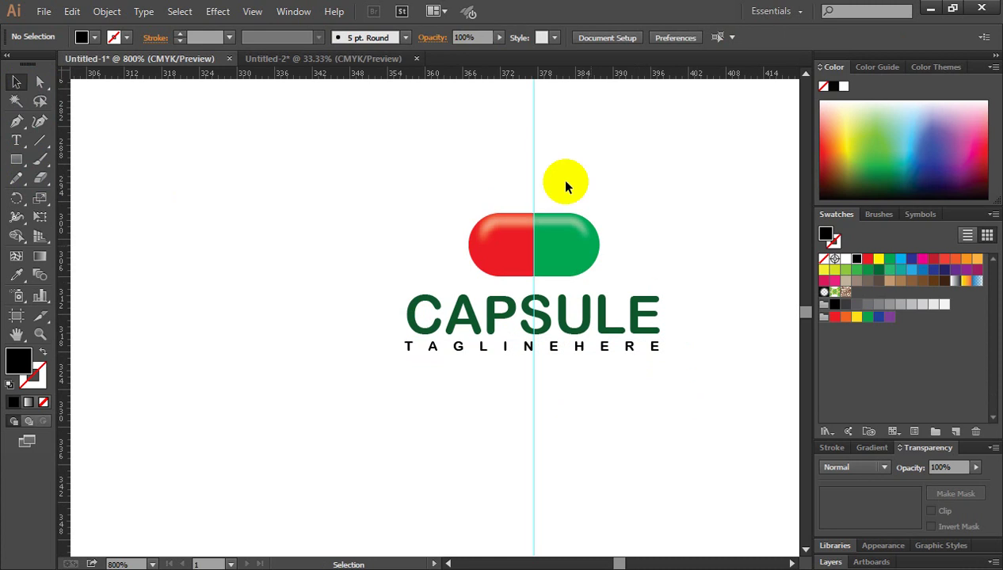
drag(642, 152, 643, 157)
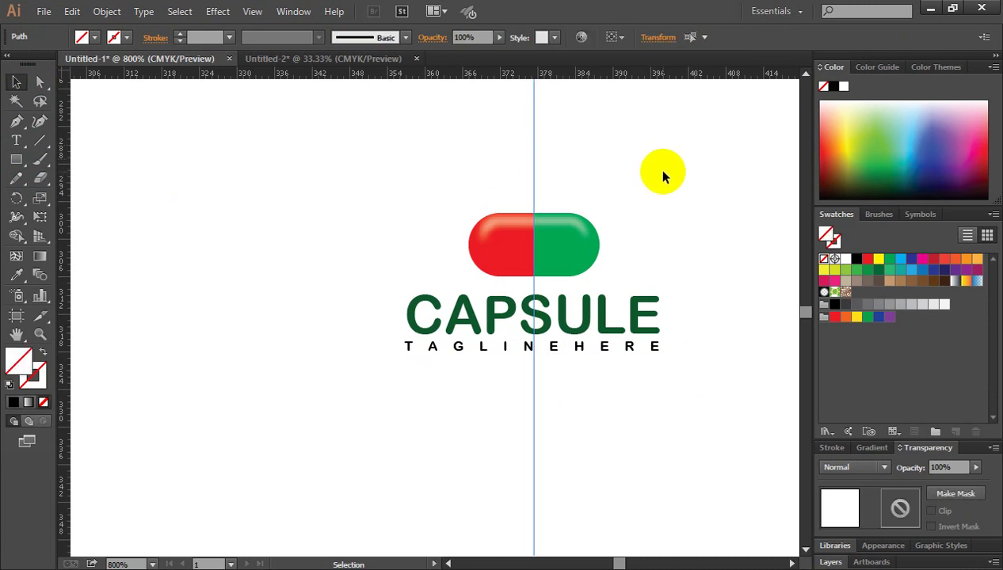
key(Delete)
Step: Tilt the capsule group diagonally, green end up-right, and nudge it above the wordmark
scroll(686, 332, up, 1)
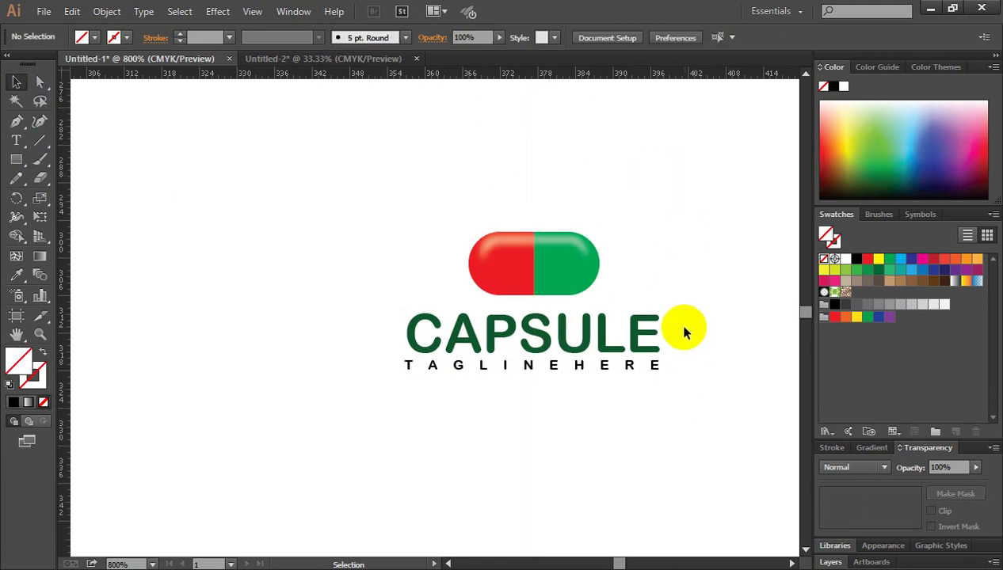
scroll(497, 317, up, 1)
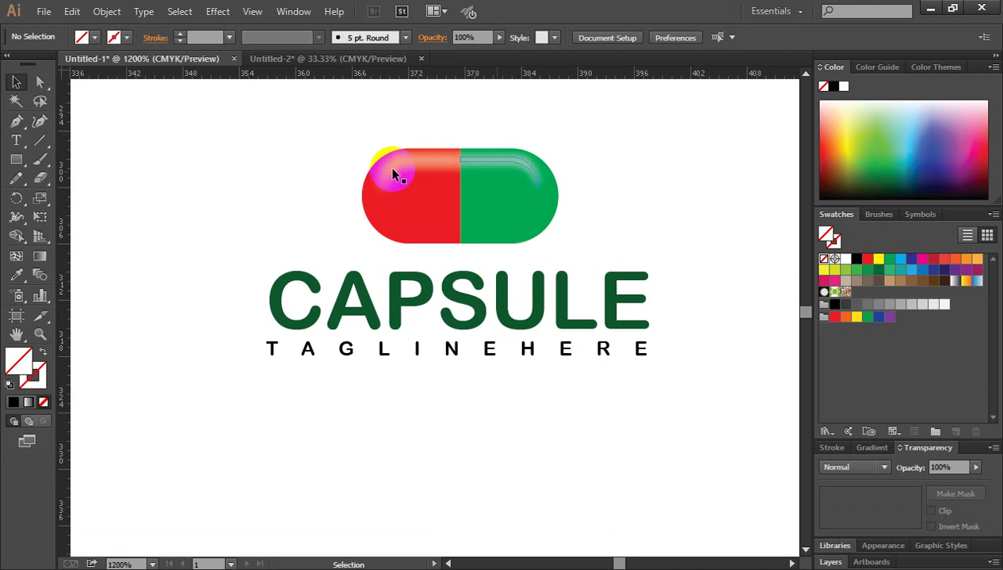
scroll(394, 175, up, 2)
mouse_move(315, 174)
mouse_down()
mouse_move(575, 273)
mouse_move(580, 217)
mouse_up()
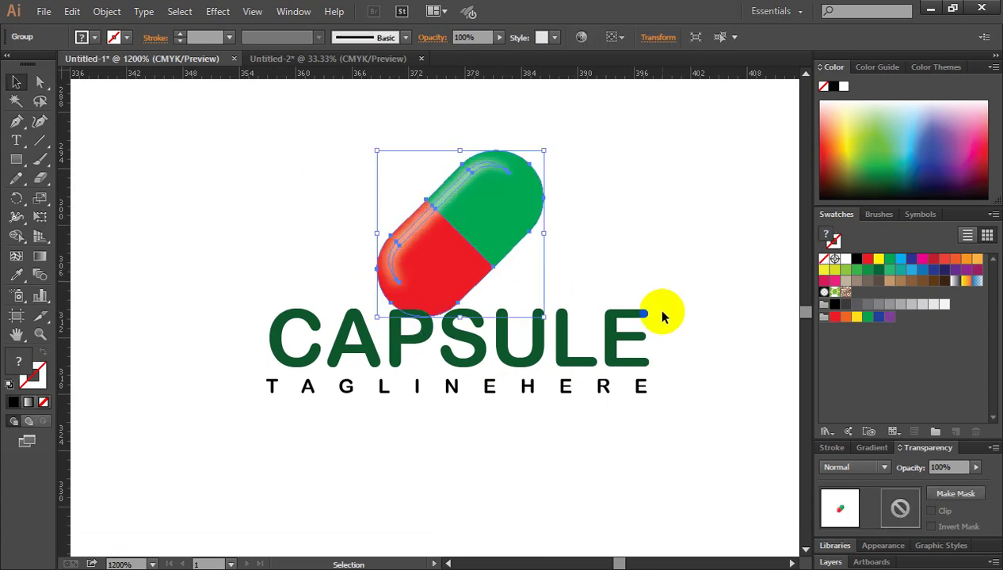
key(Up)
key(Up)
key(Up)
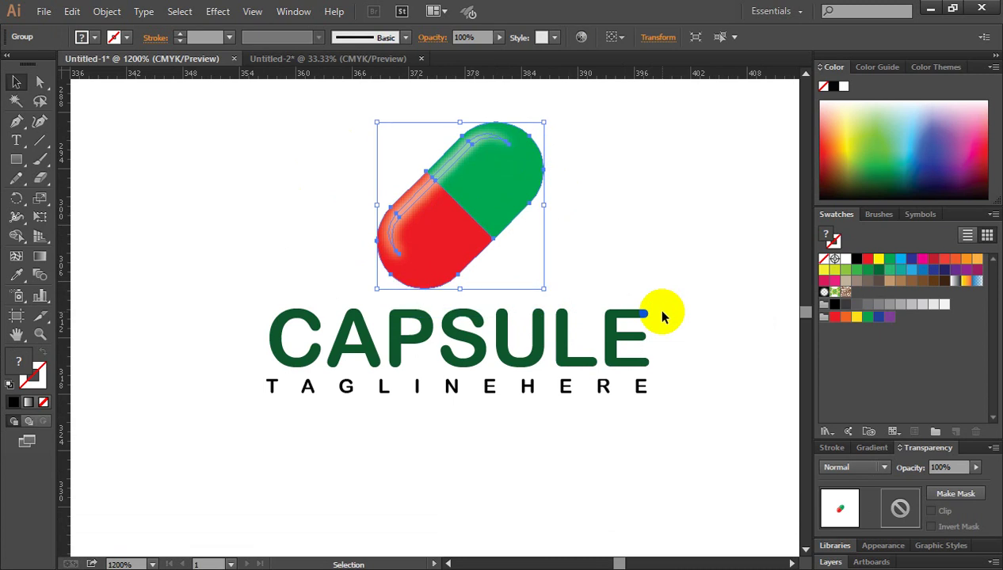
key(Down)
key(Right)
key(Right)
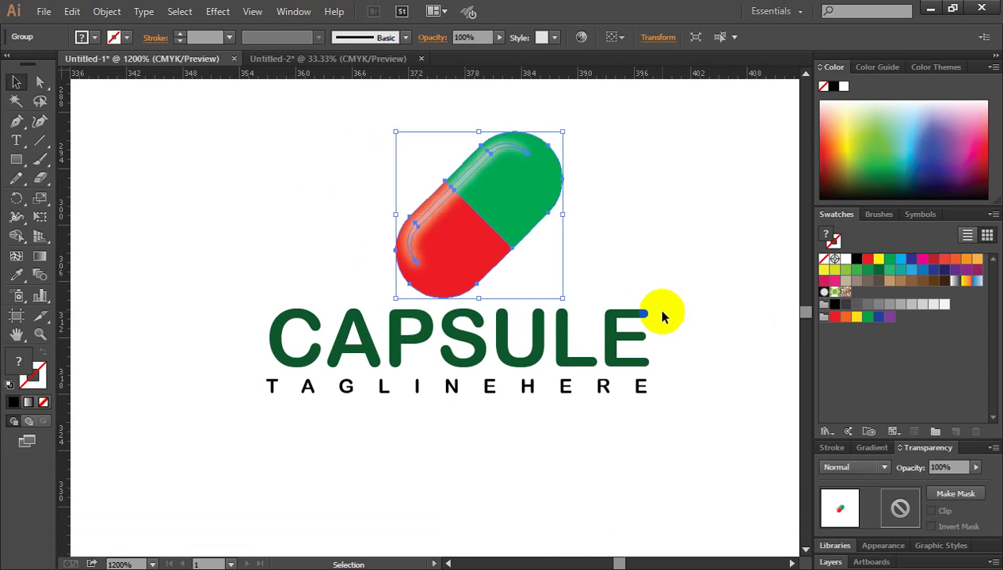
click(673, 264)
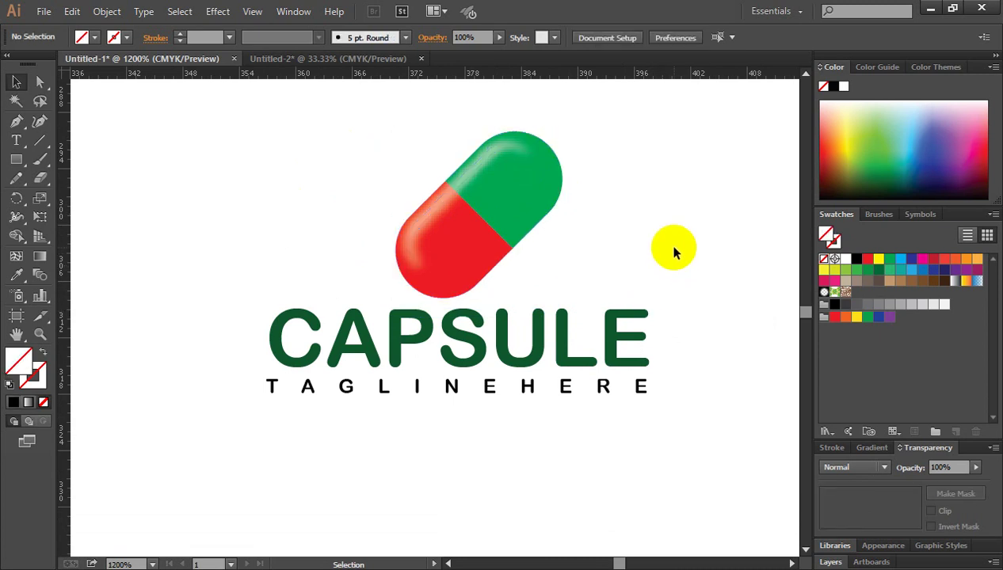
Step: Colour the TAGLINEHERE tagline with the red swatch
scroll(689, 332, up, 1)
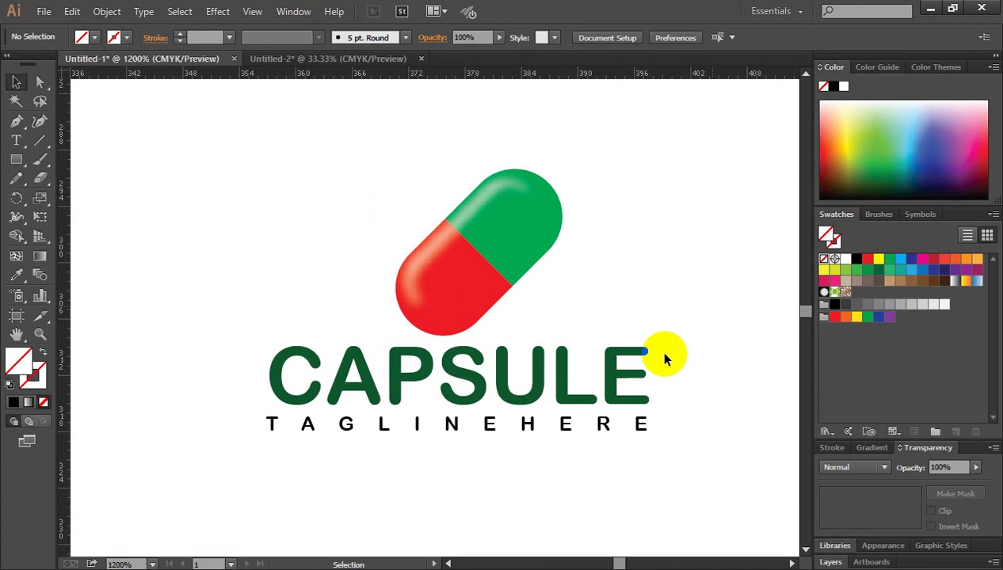
click(563, 426)
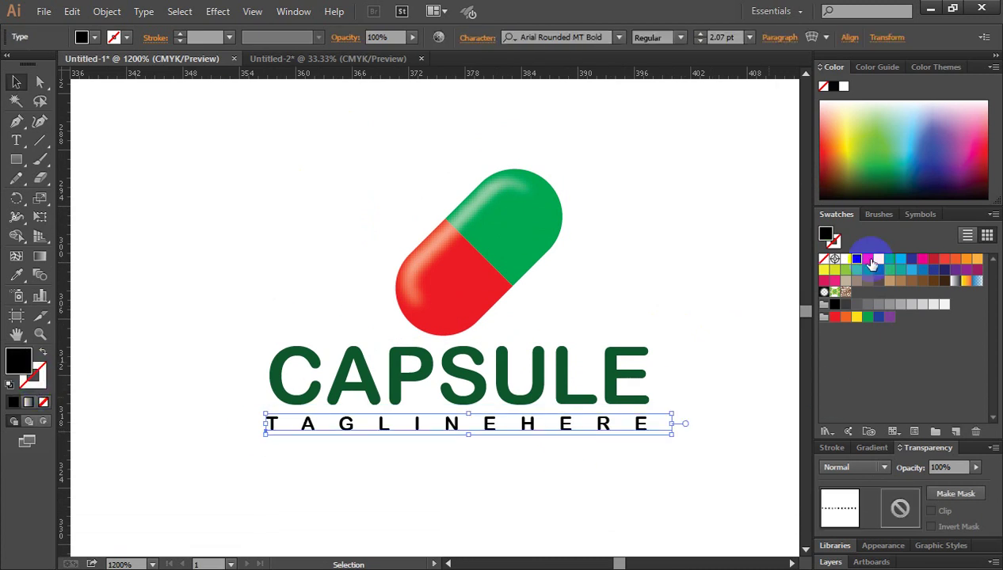
click(867, 260)
click(707, 339)
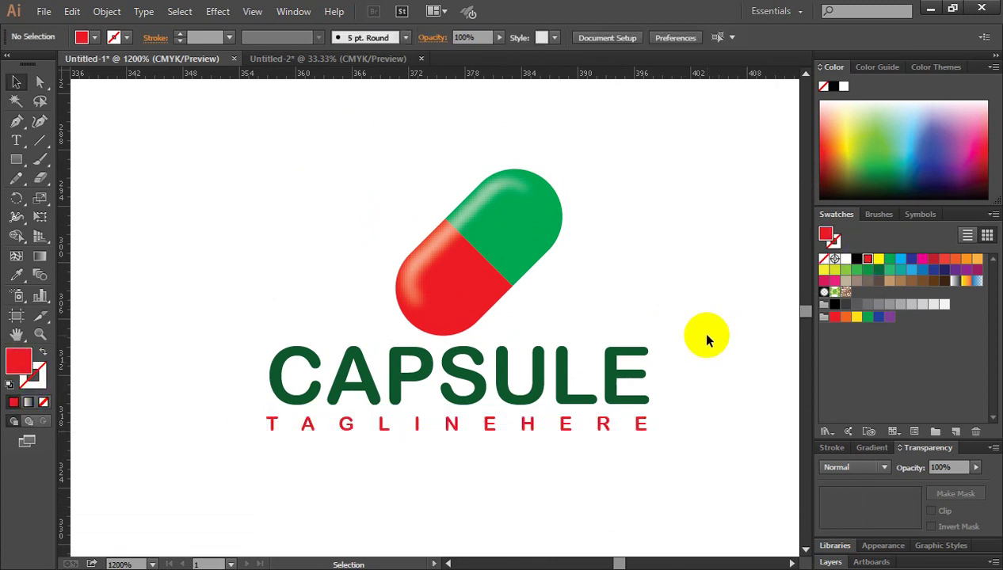